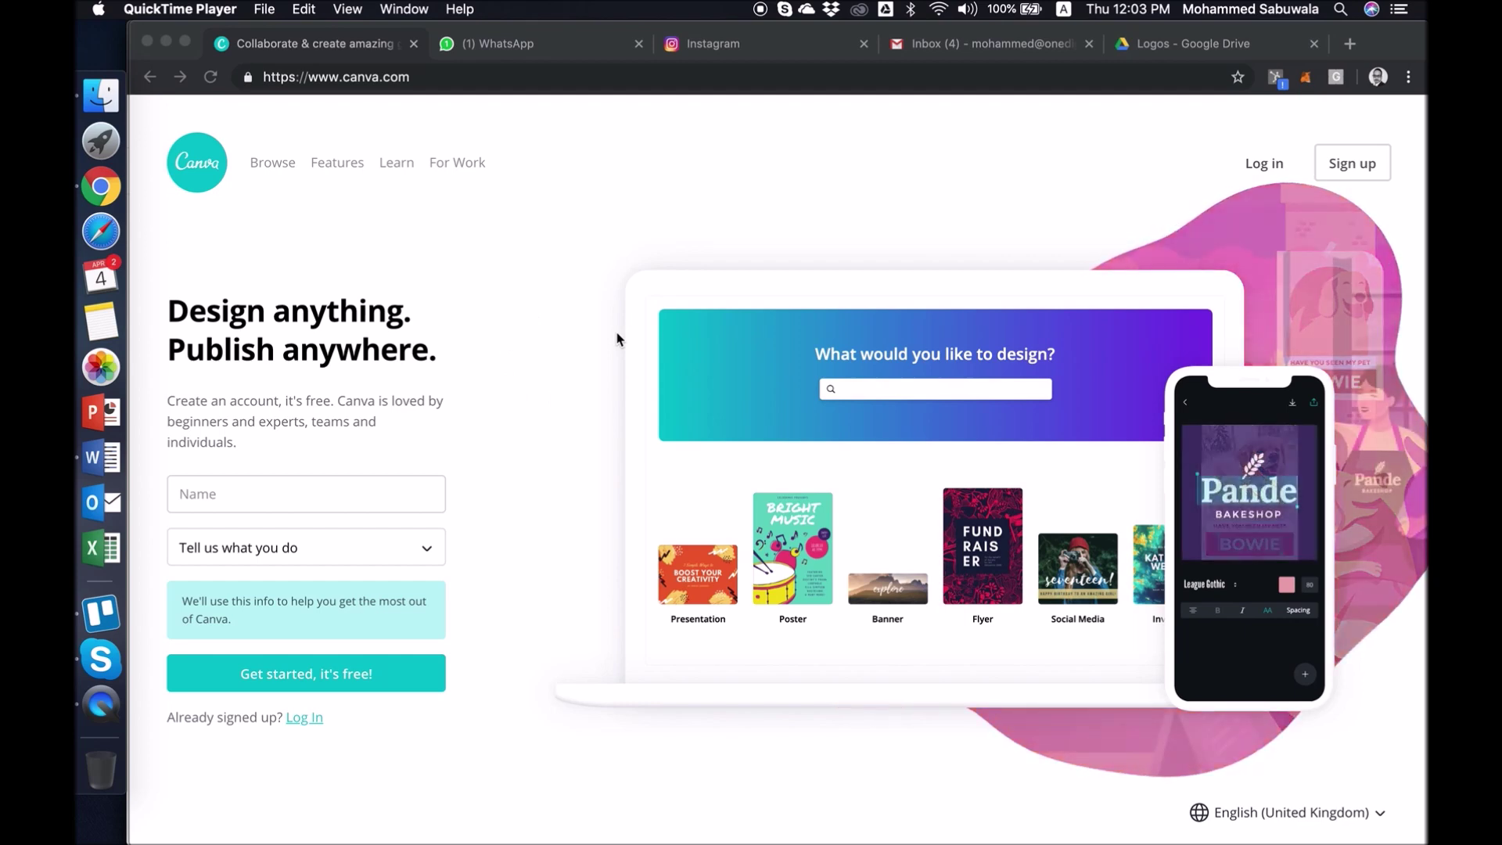
Sign in to Canva with a Google account and show all design types
left_click(329, 496)
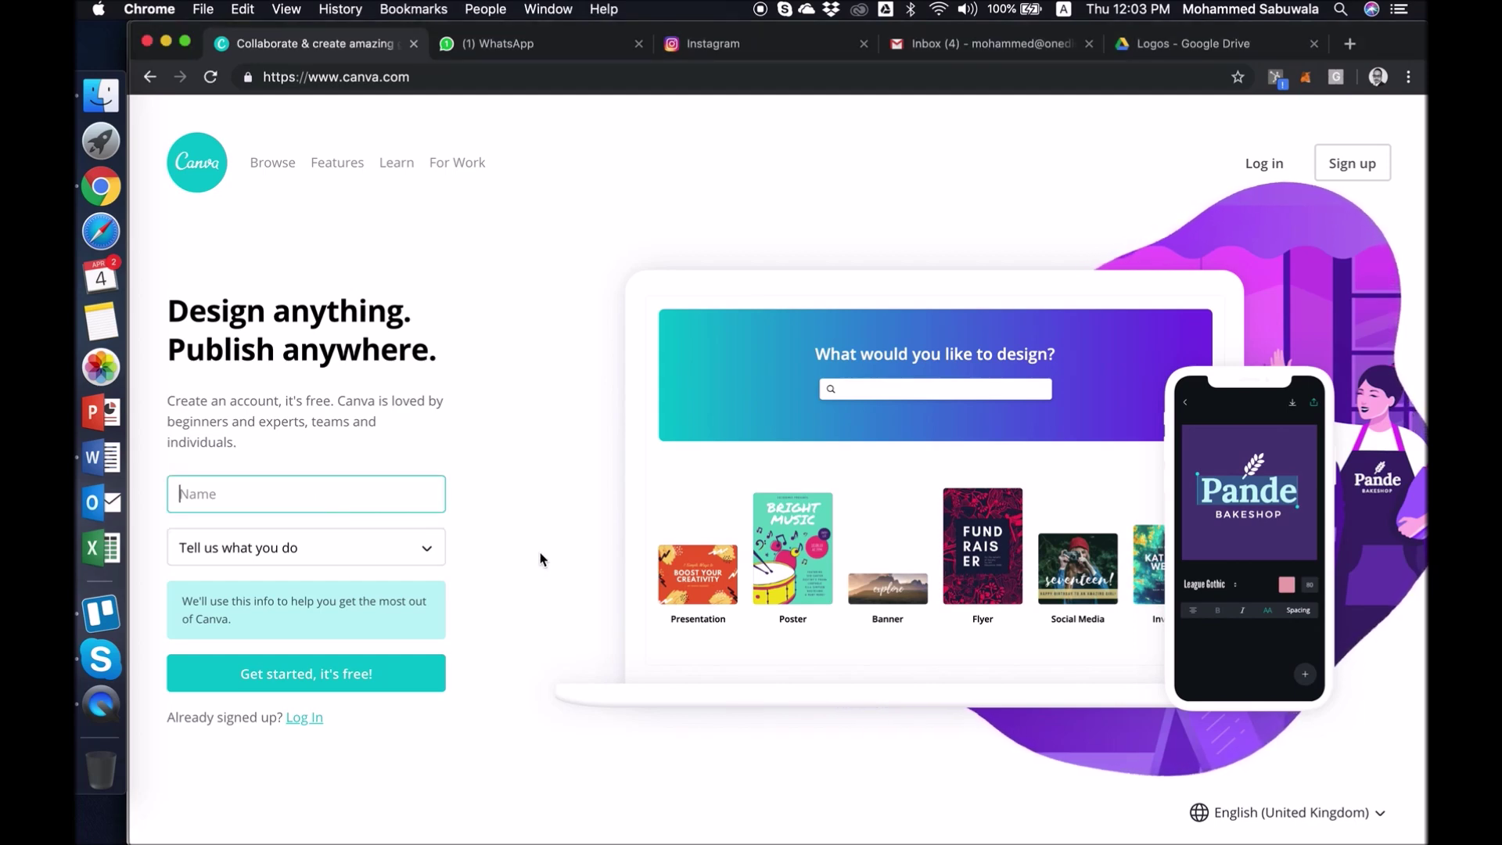
left_click(310, 720)
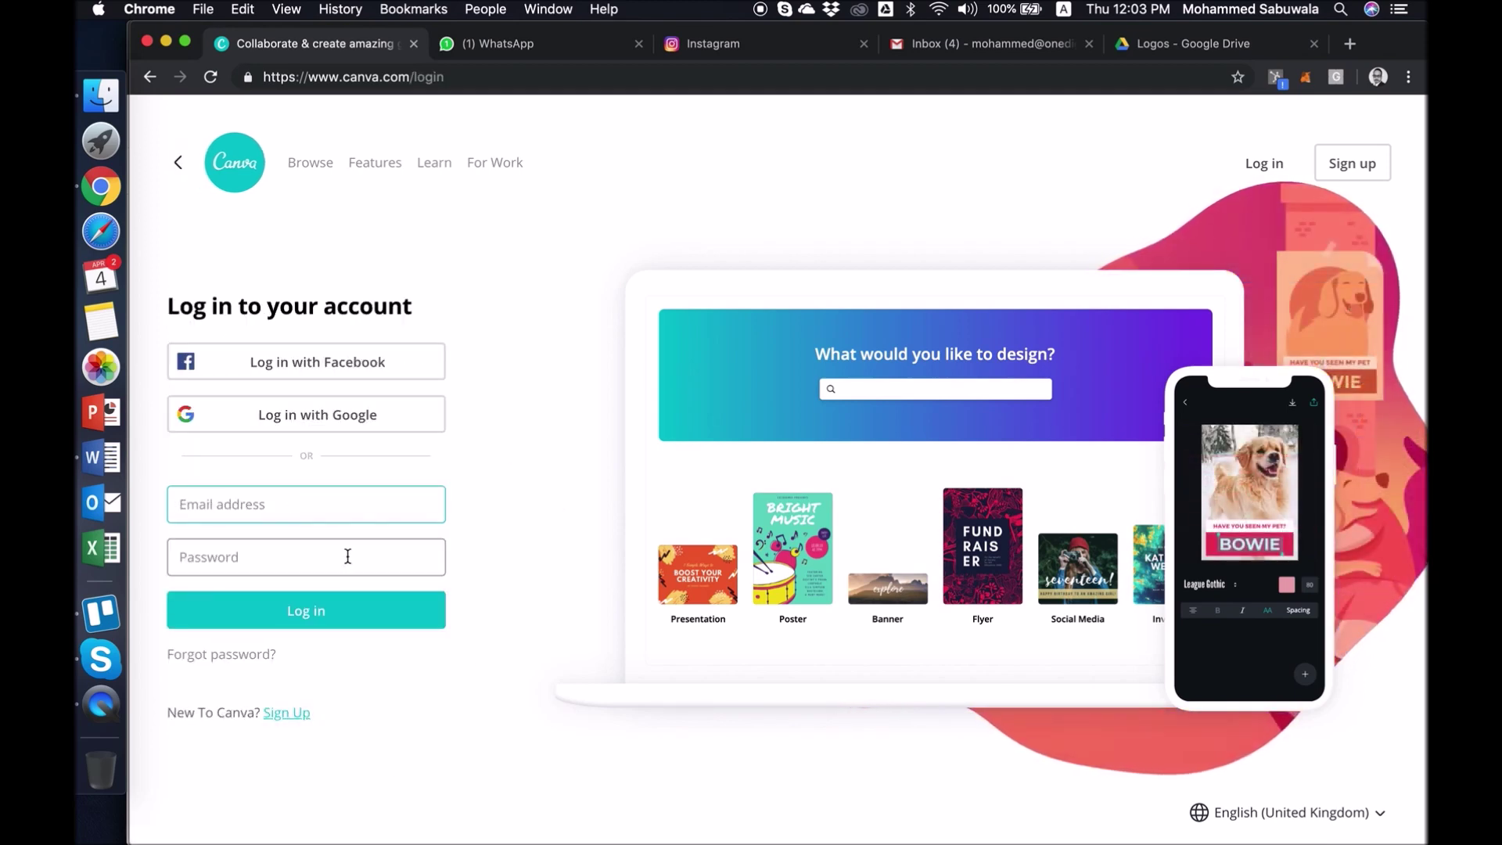
left_click(413, 415)
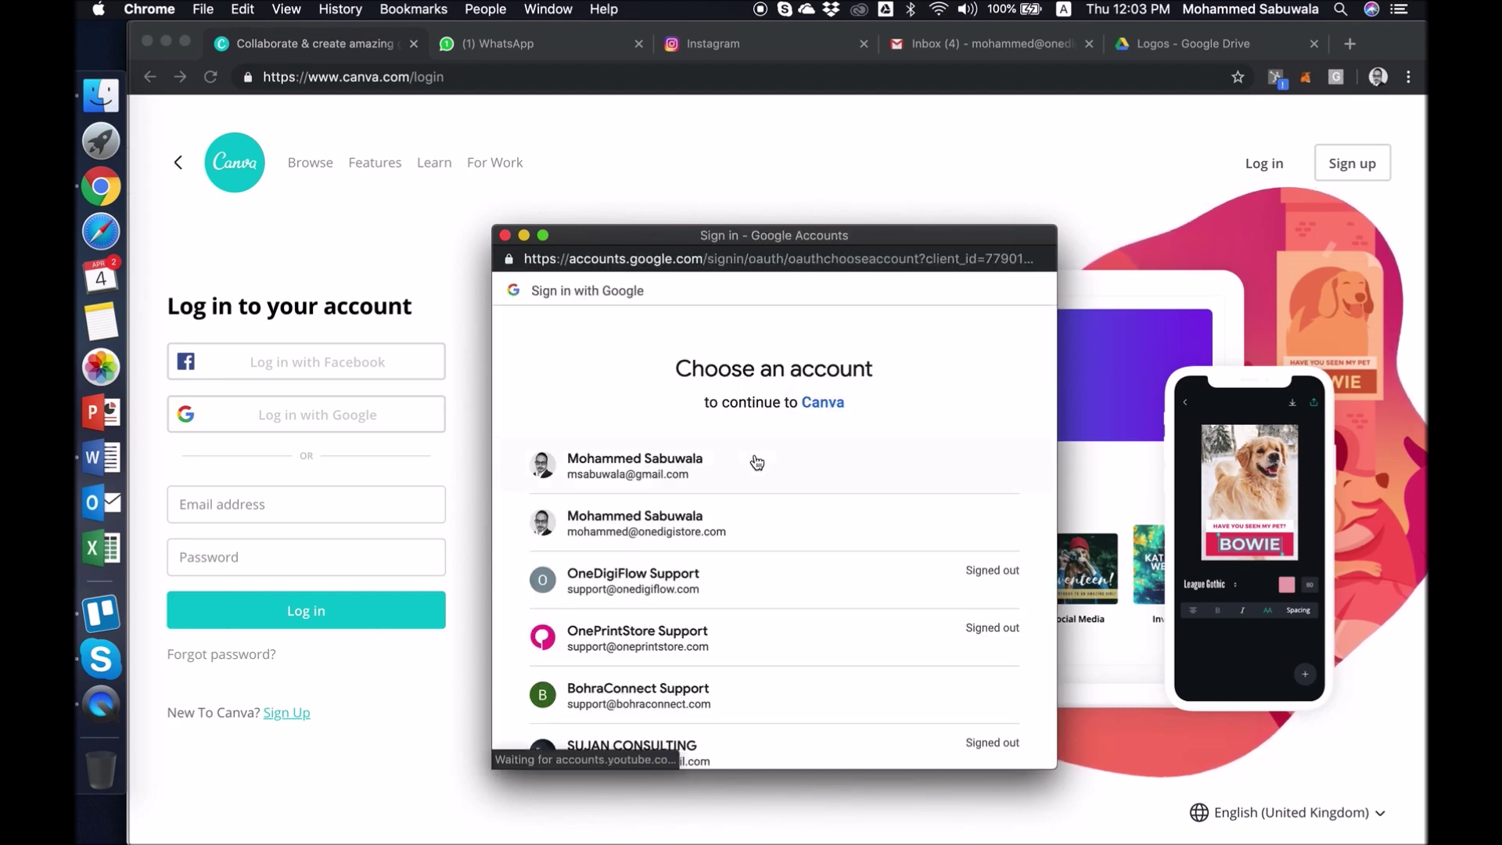
left_click(753, 463)
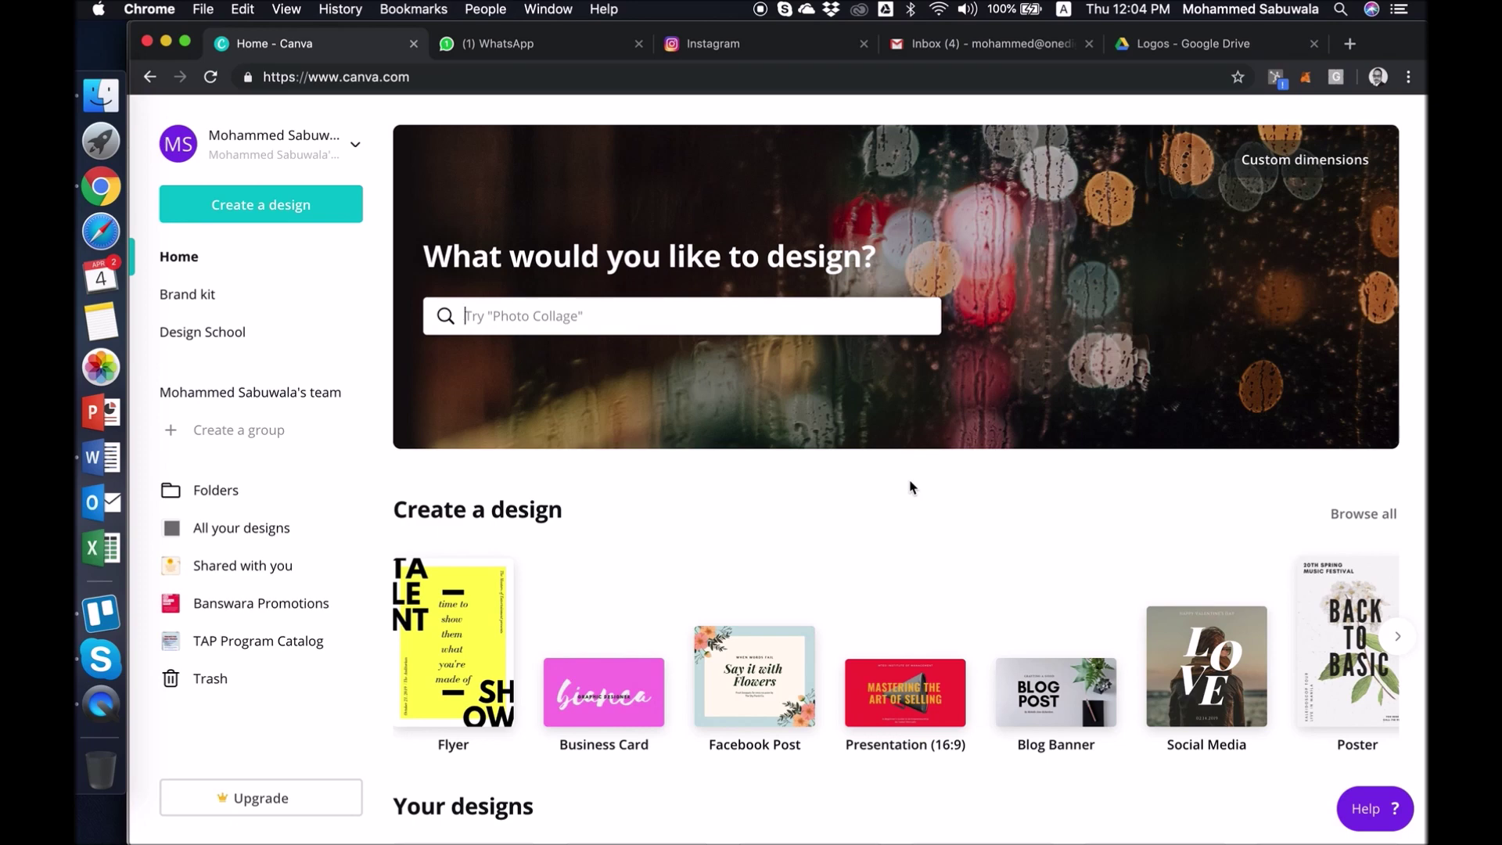
left_click(330, 200)
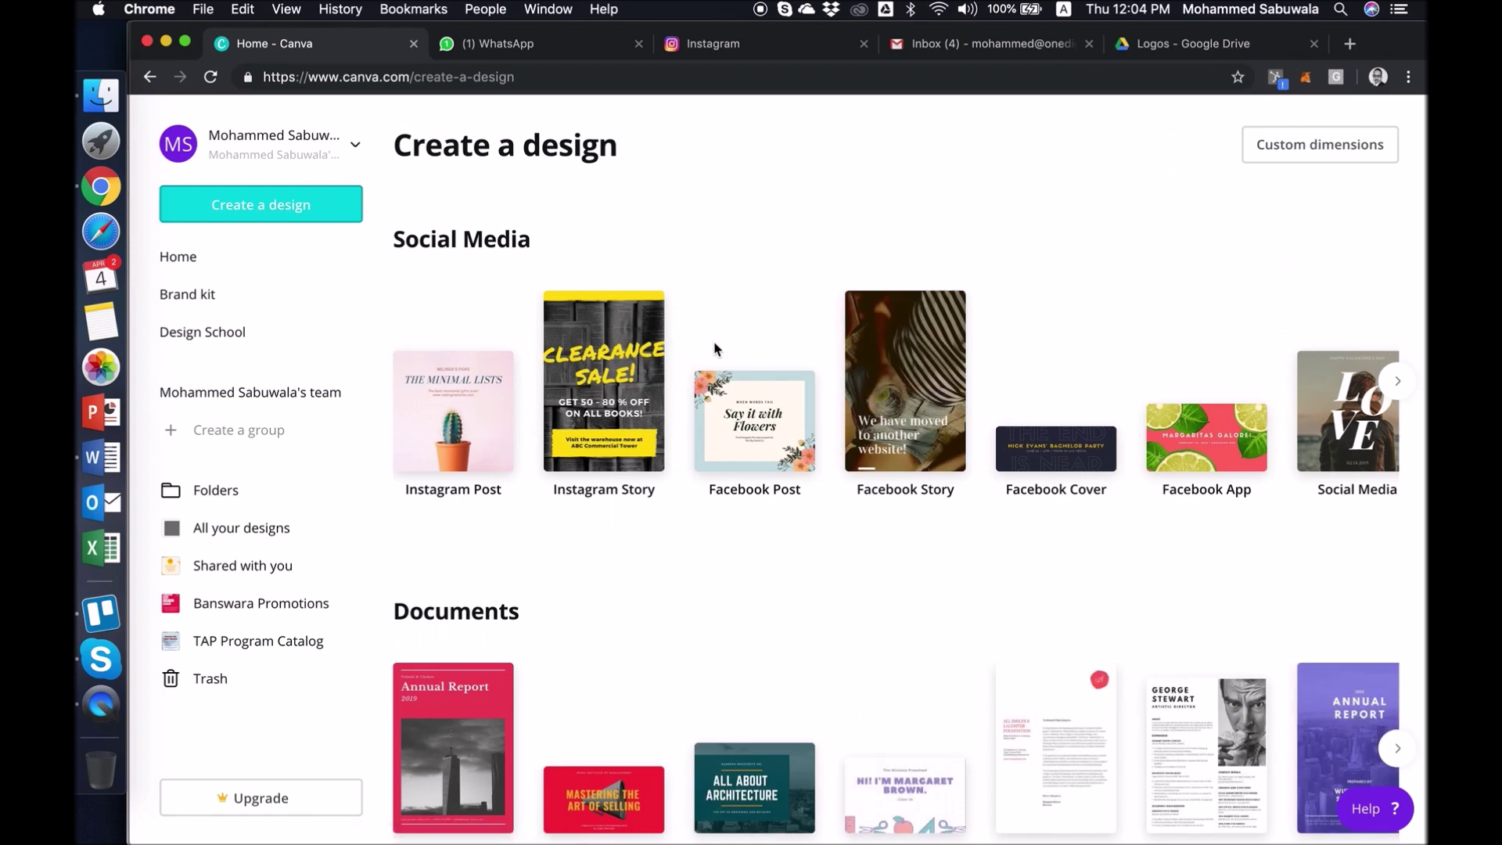
Create a blank A4 Flyer design from the Marketing design types
scroll(787, 509, "down", 3)
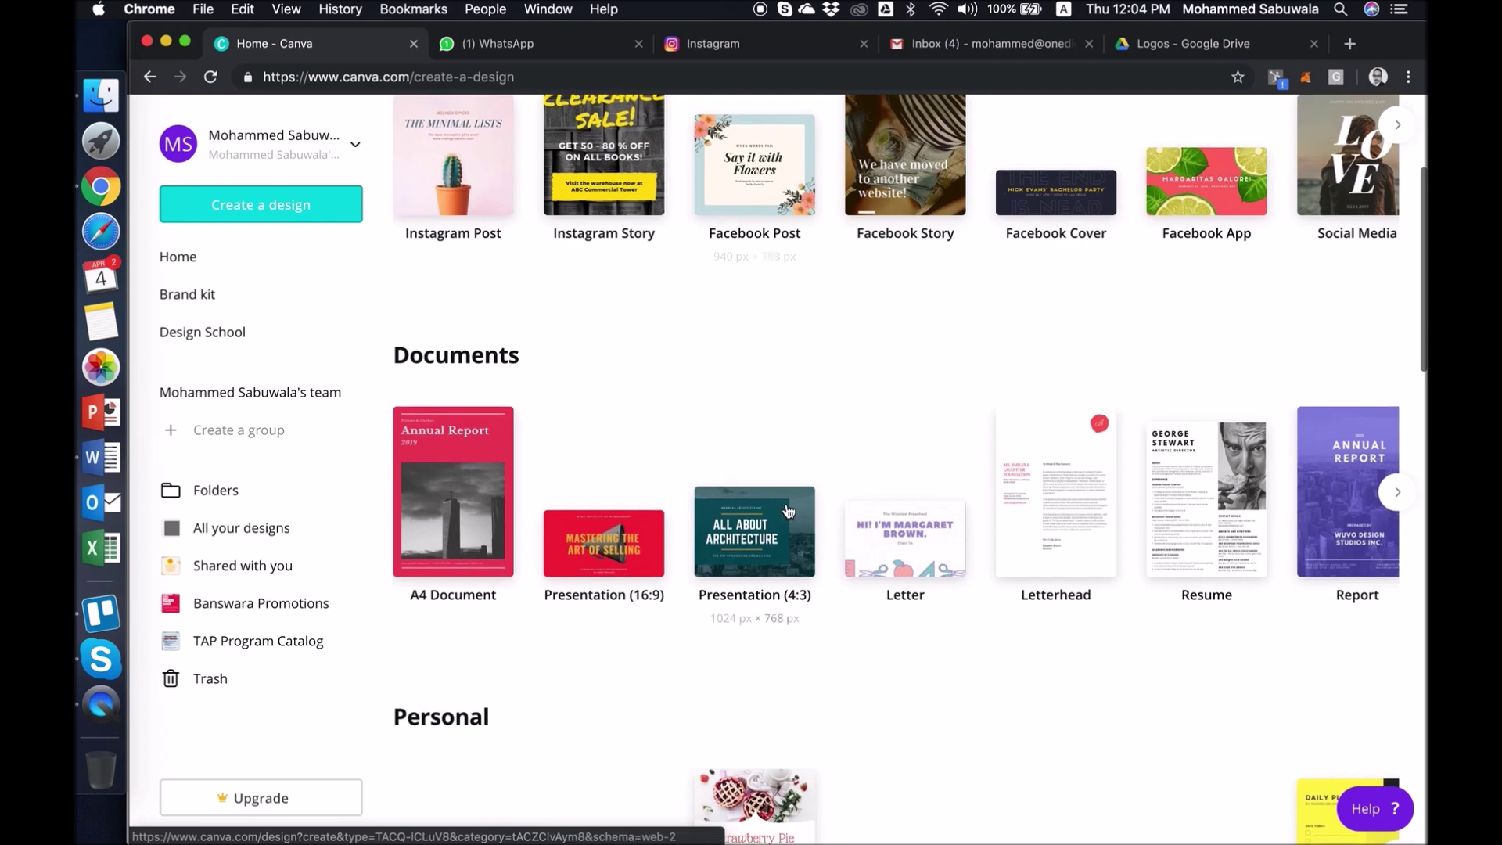
scroll(788, 509, "down", 2)
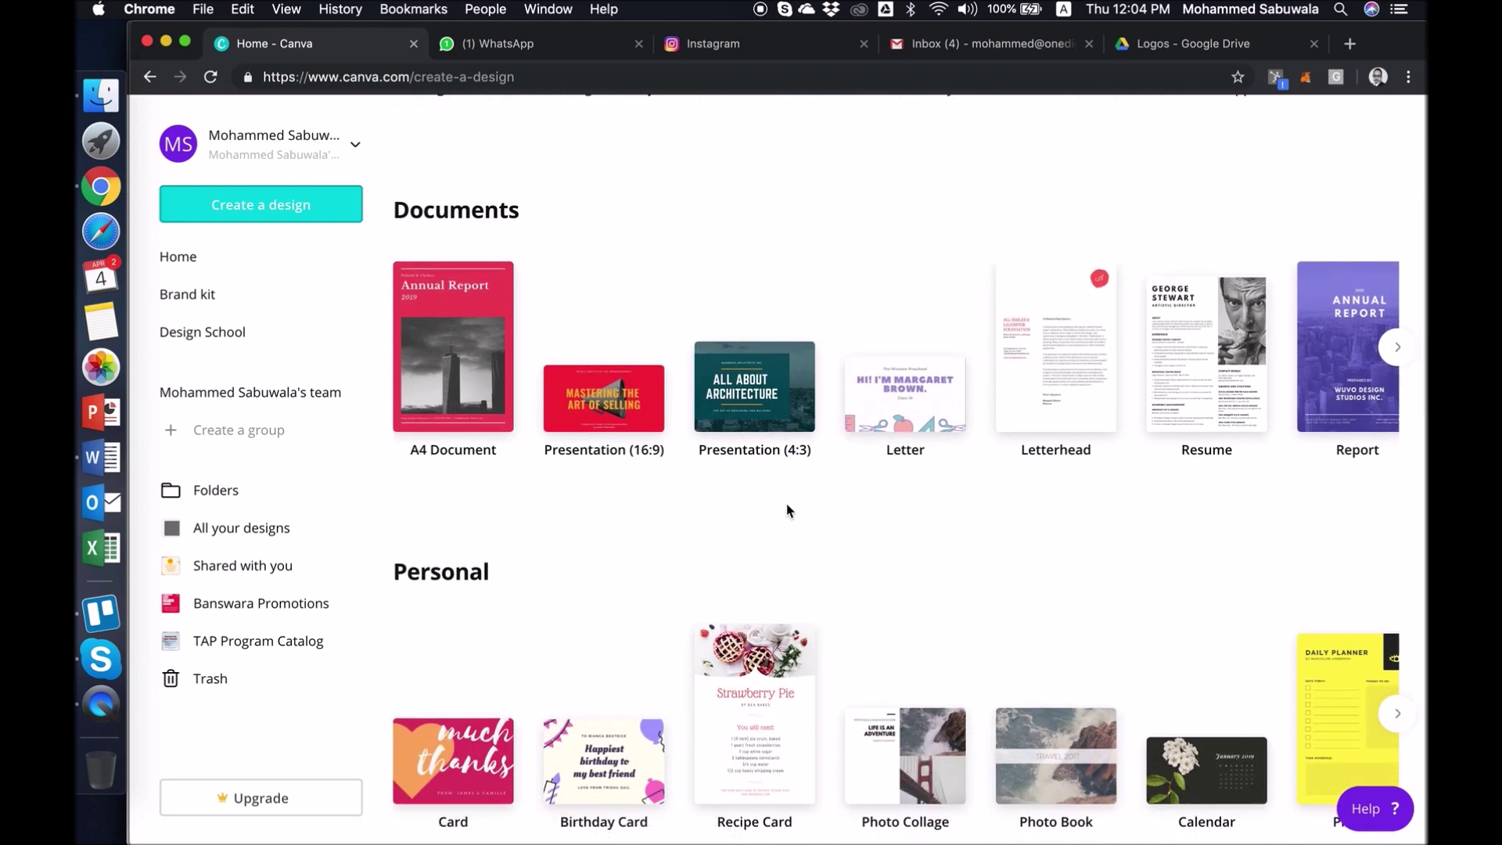
scroll(787, 510, "up", 1)
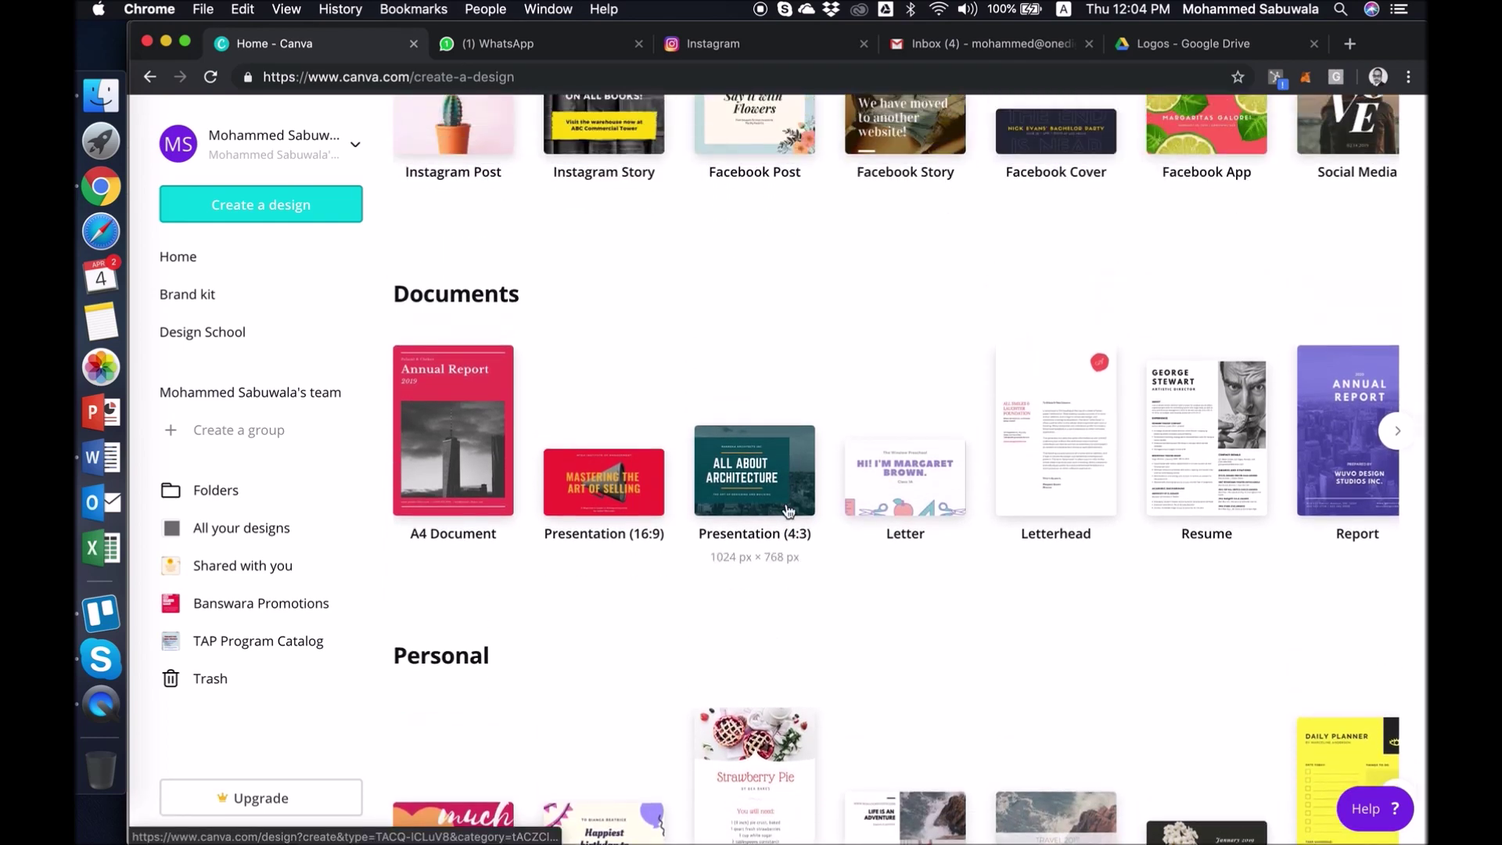
scroll(787, 510, "down", 2)
scroll(788, 511, "down", 2)
scroll(788, 511, "down", 3)
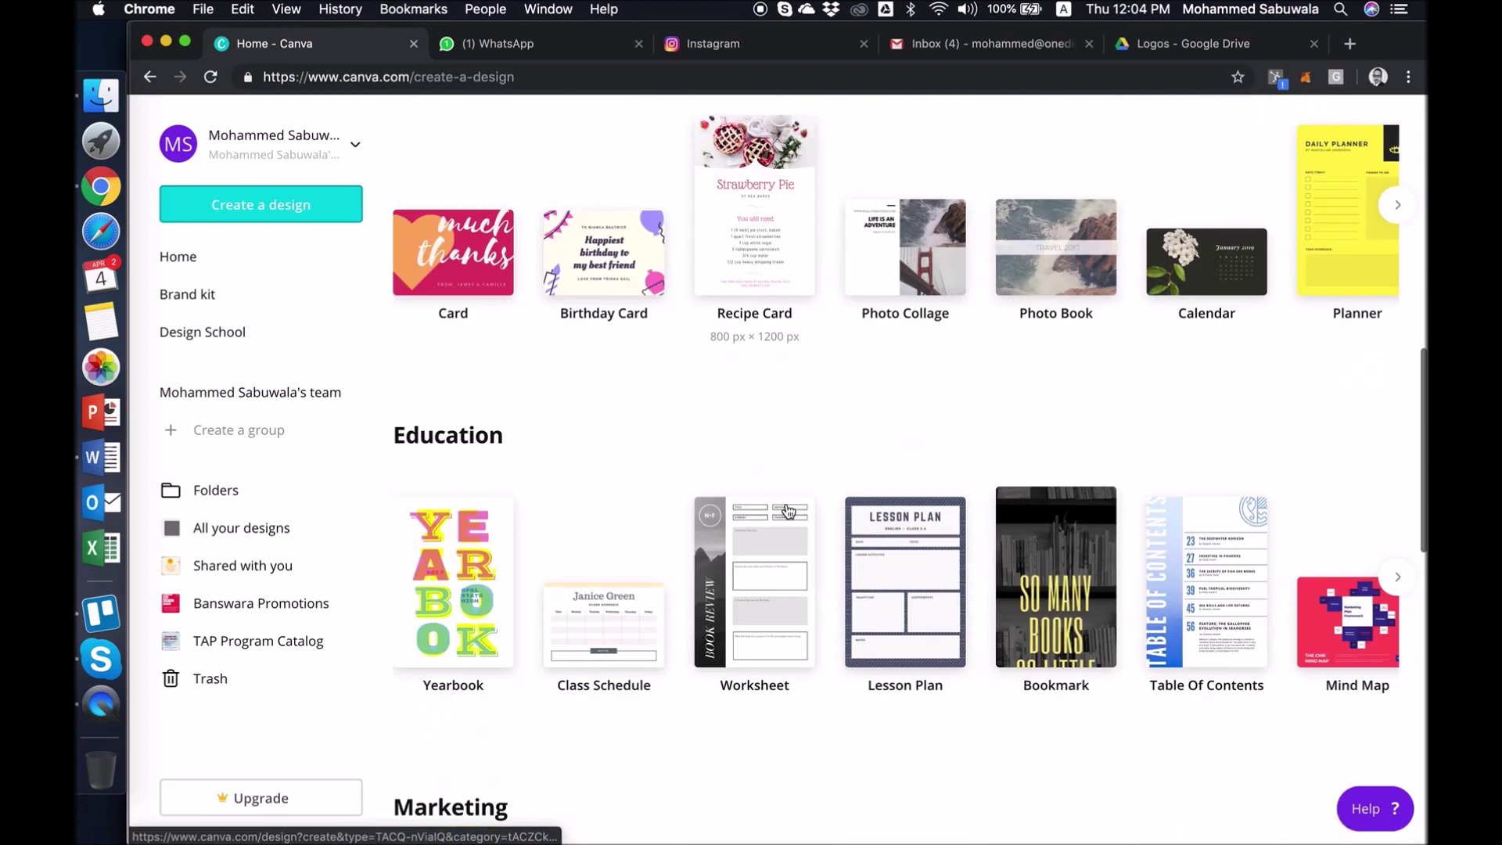
scroll(787, 510, "down", 2)
scroll(788, 509, "up", 3)
scroll(771, 510, "down", 6)
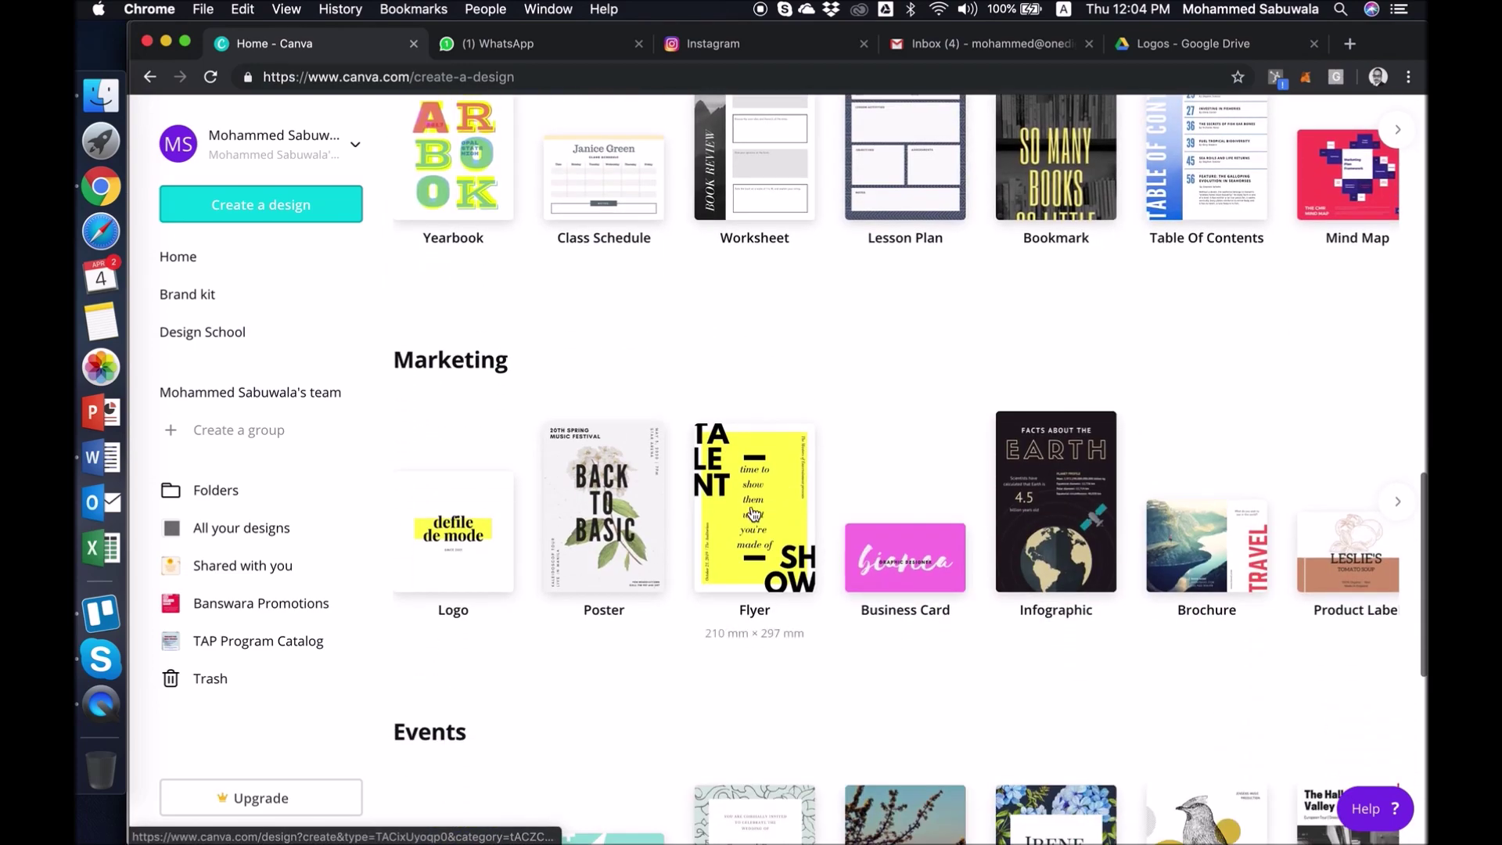
left_click(753, 513)
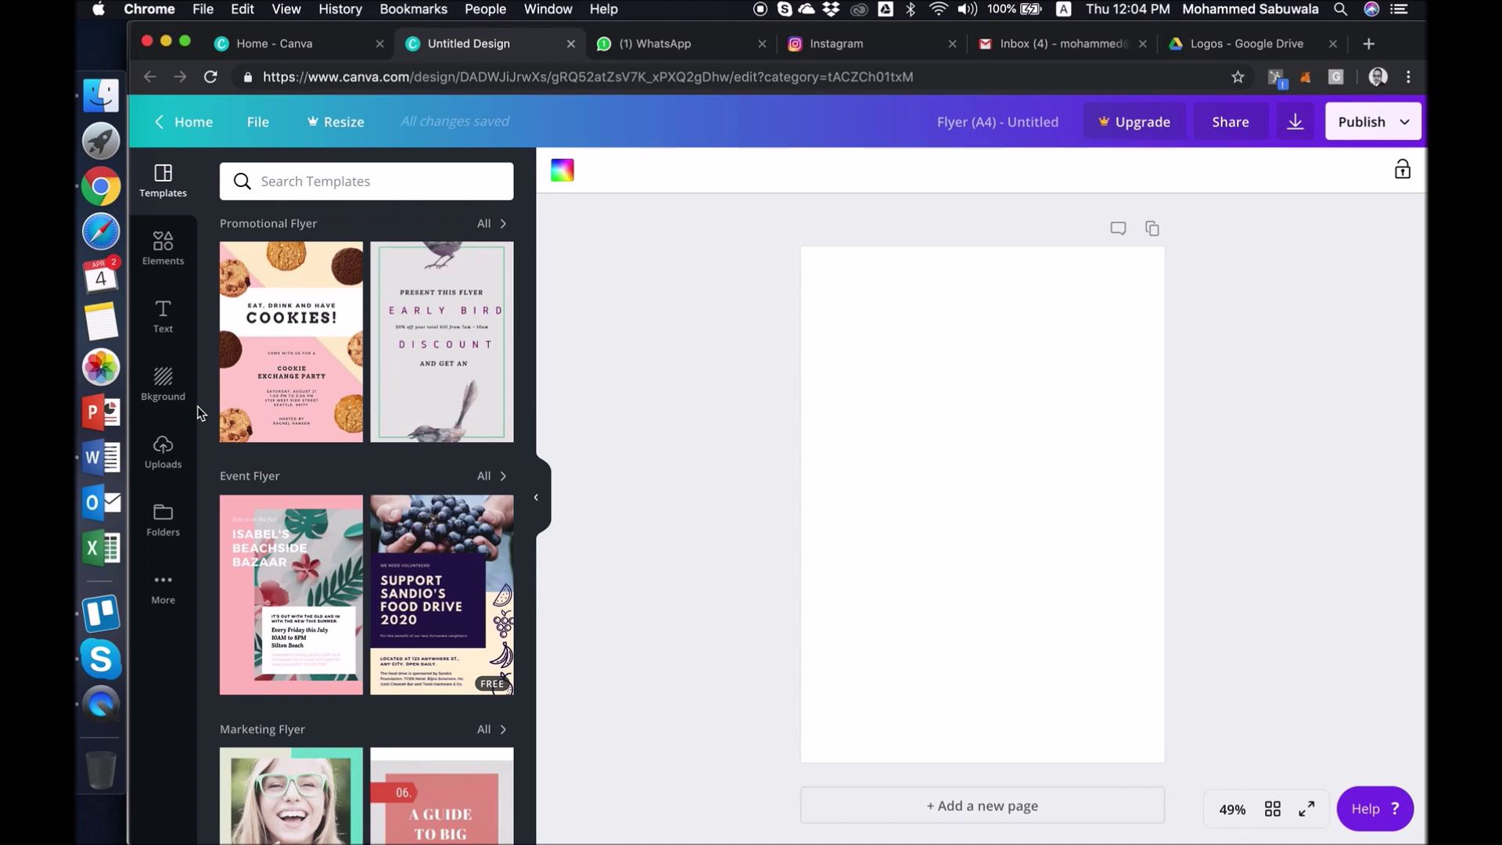
left_click(163, 246)
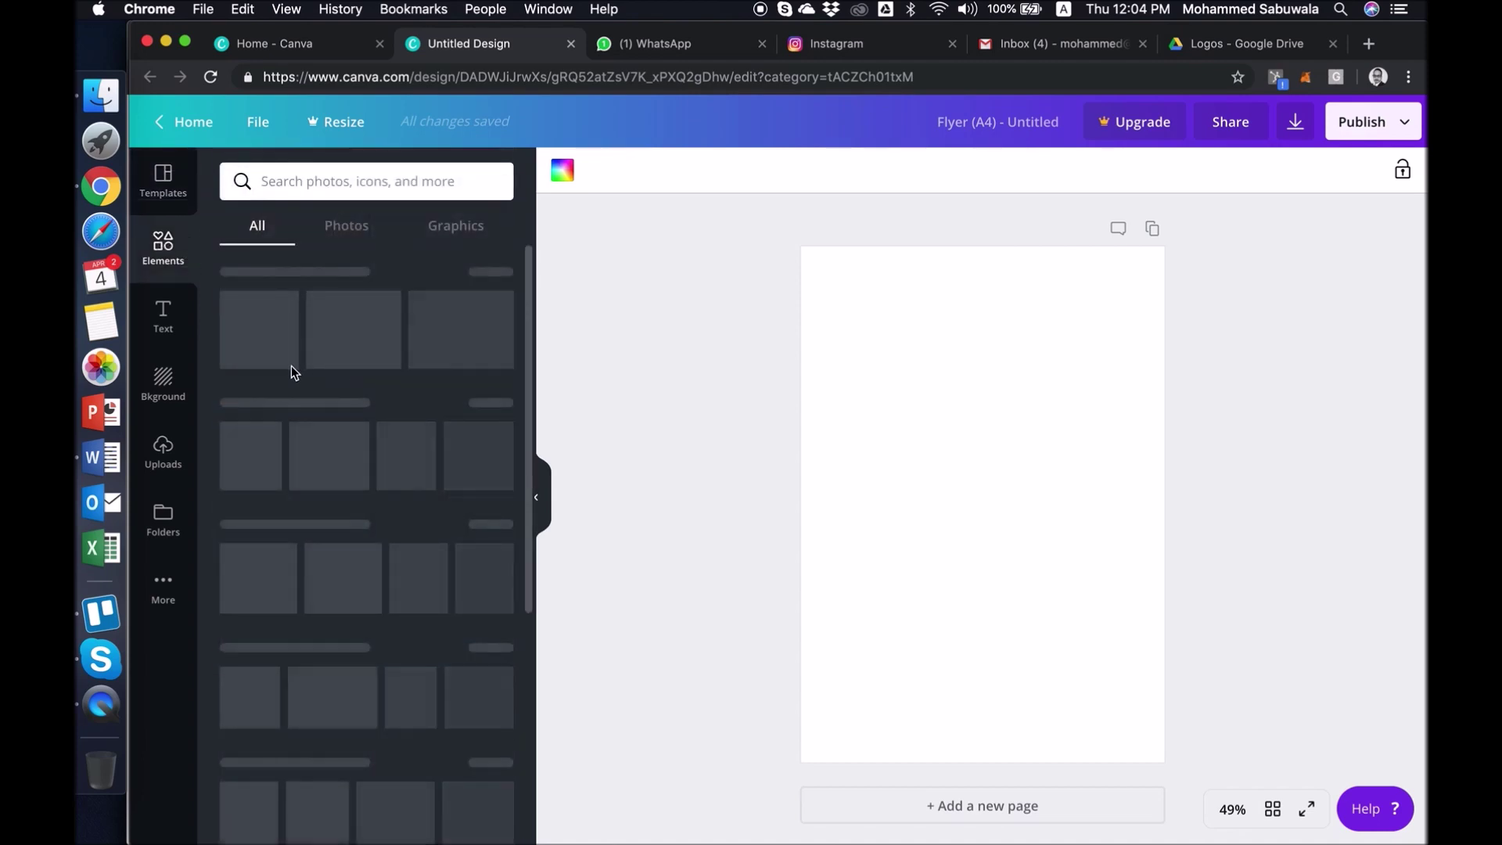
Add a square, heading, subheading and 'cold, smooth & tasty. ANGELO BREWING' text, then browse backgrounds
left_click_drag(342, 413, 942, 486)
left_click(163, 314)
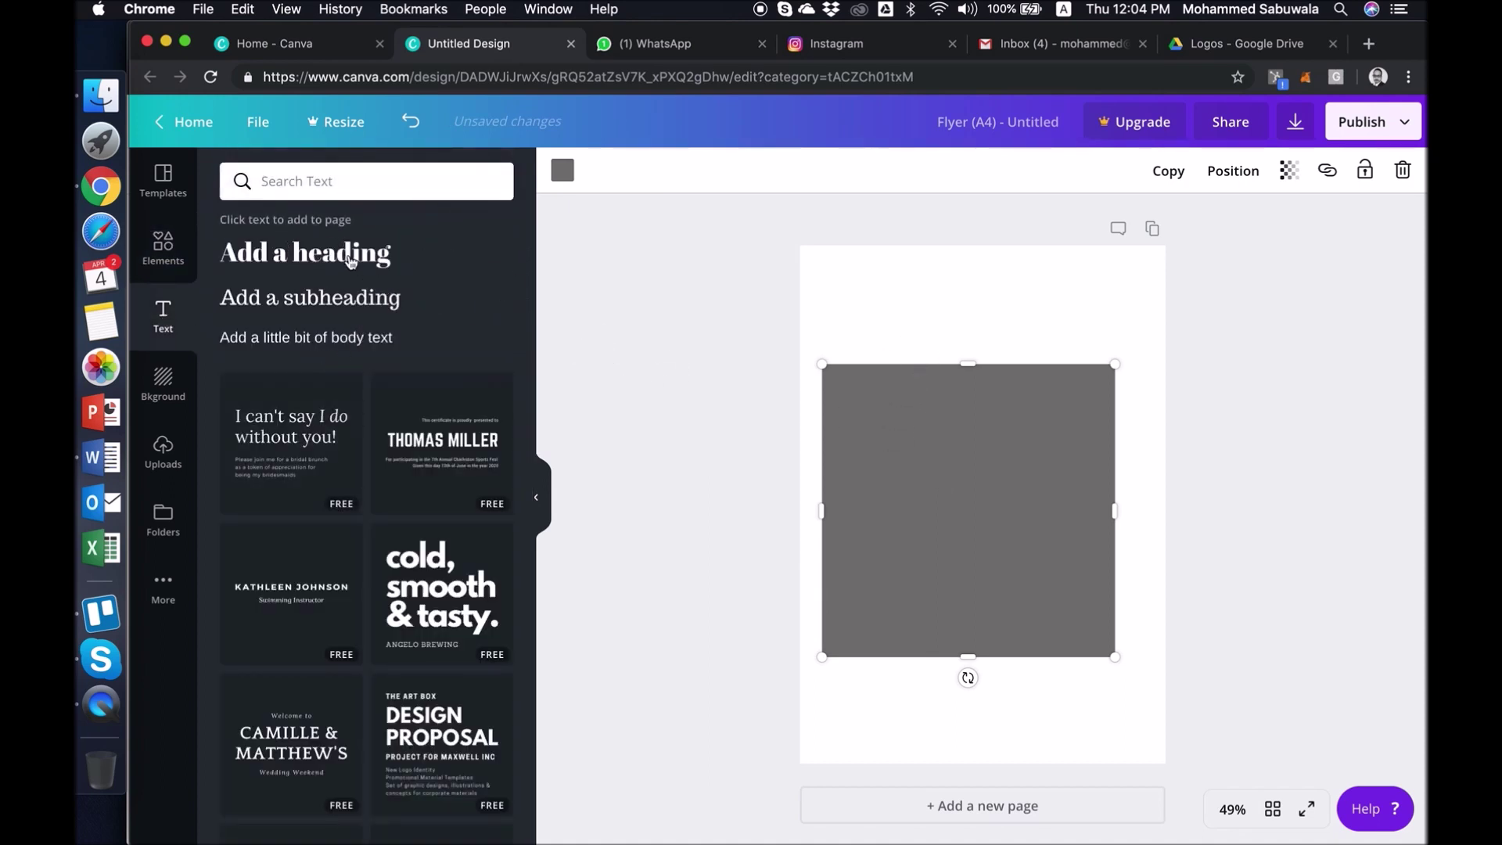
left_click(349, 261)
left_click(345, 302)
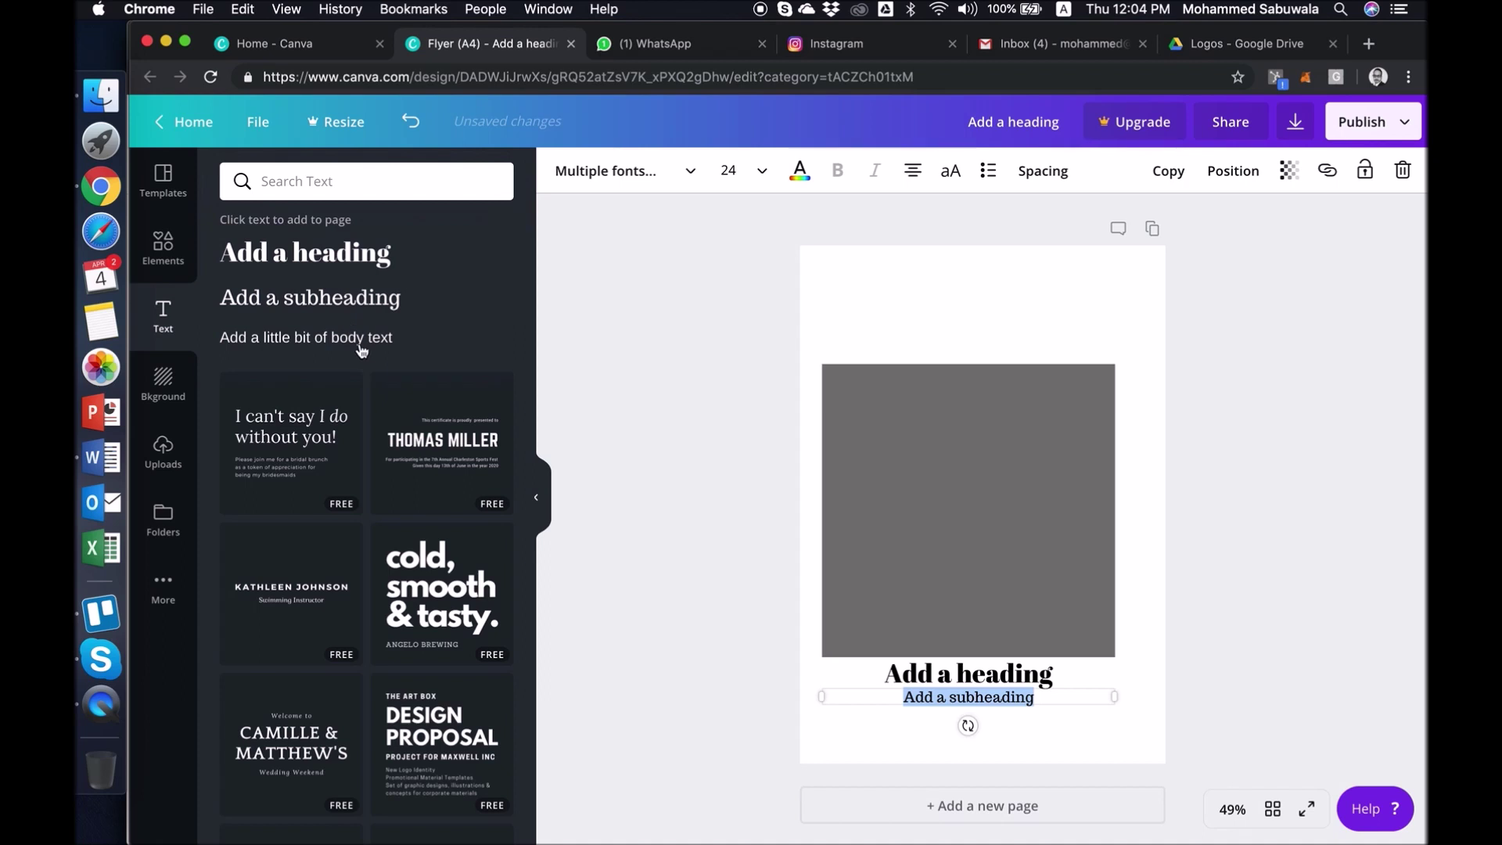
scroll(447, 459, "down", 5)
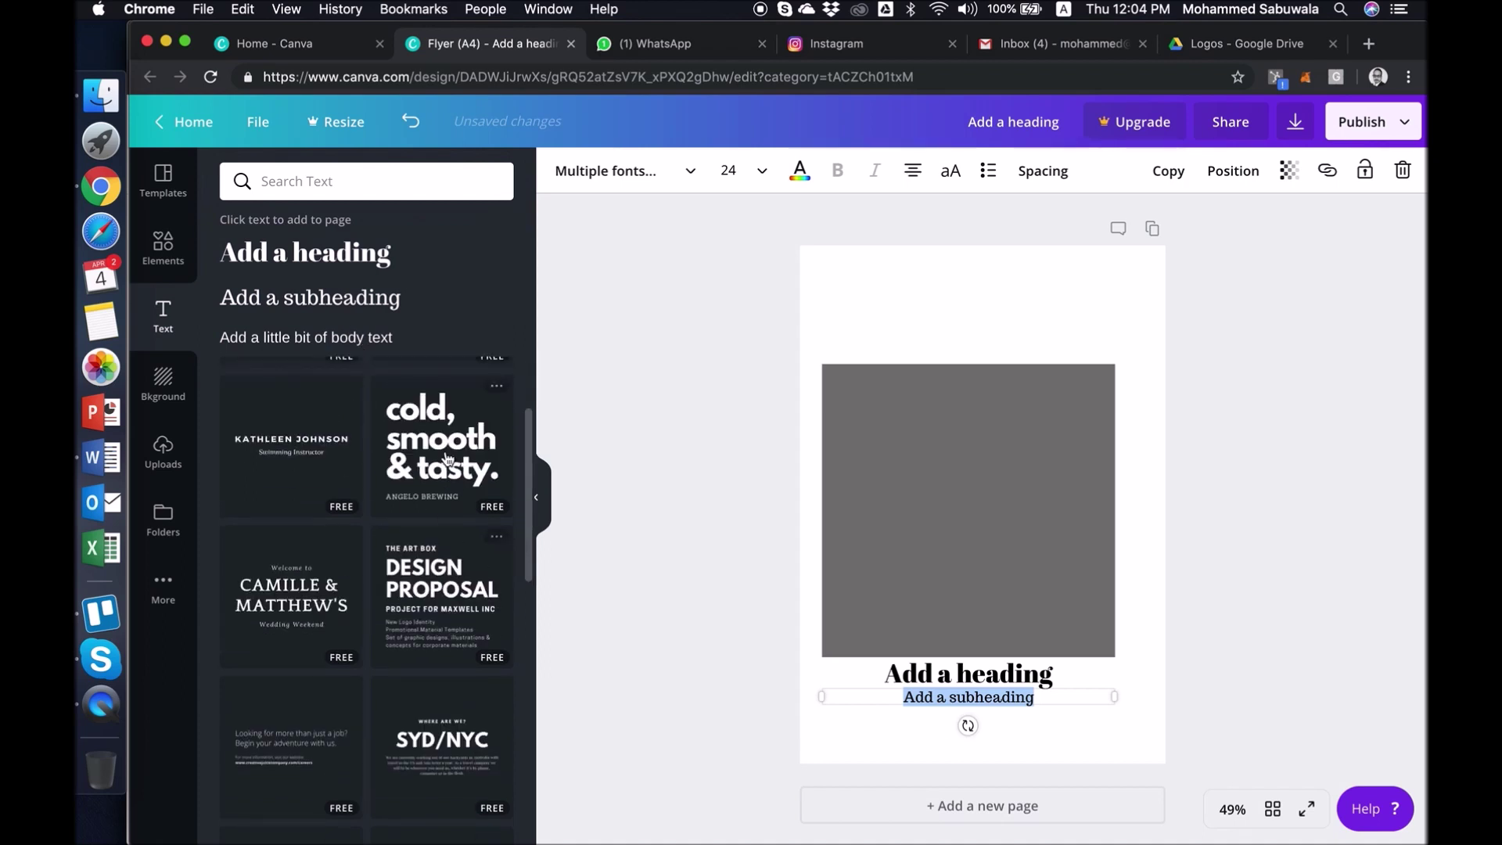
left_click(445, 452)
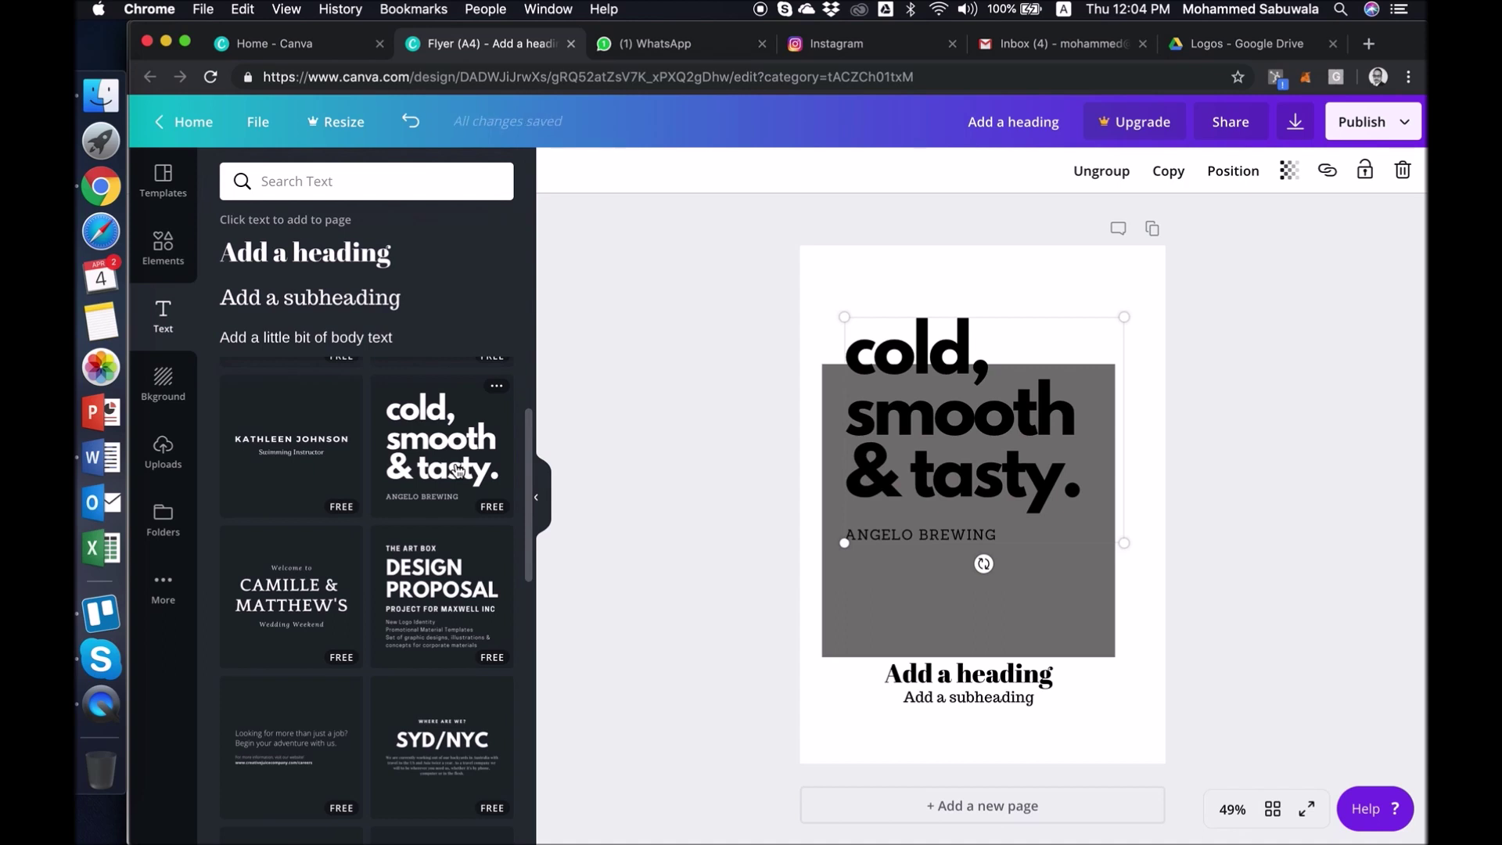
left_click(169, 386)
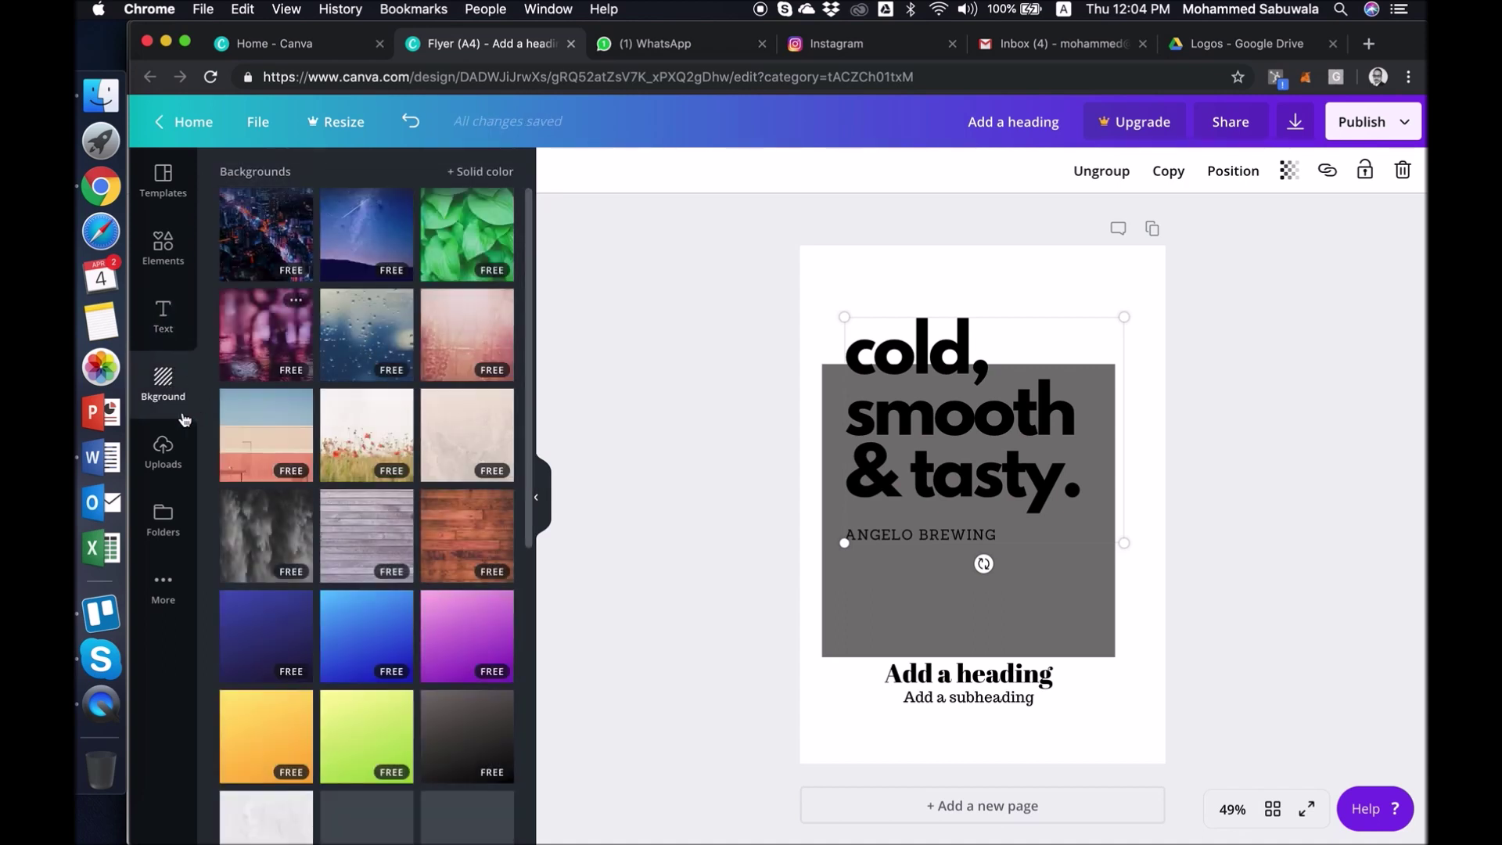
left_click(162, 450)
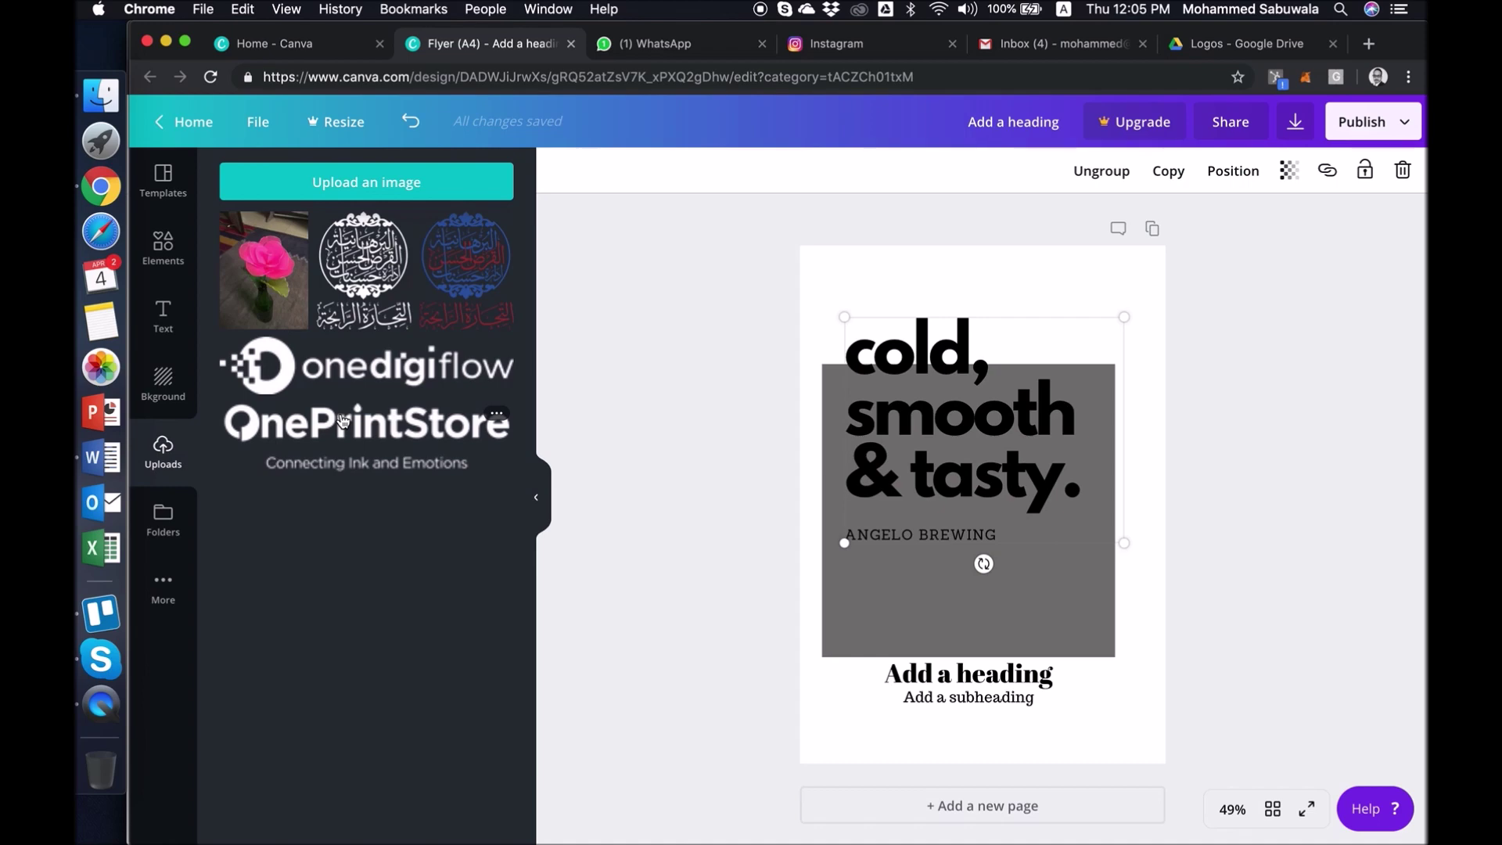
Delete the grey box and both text blocks, leaving a blank page
left_click(168, 181)
left_click_drag(777, 303, 1221, 774)
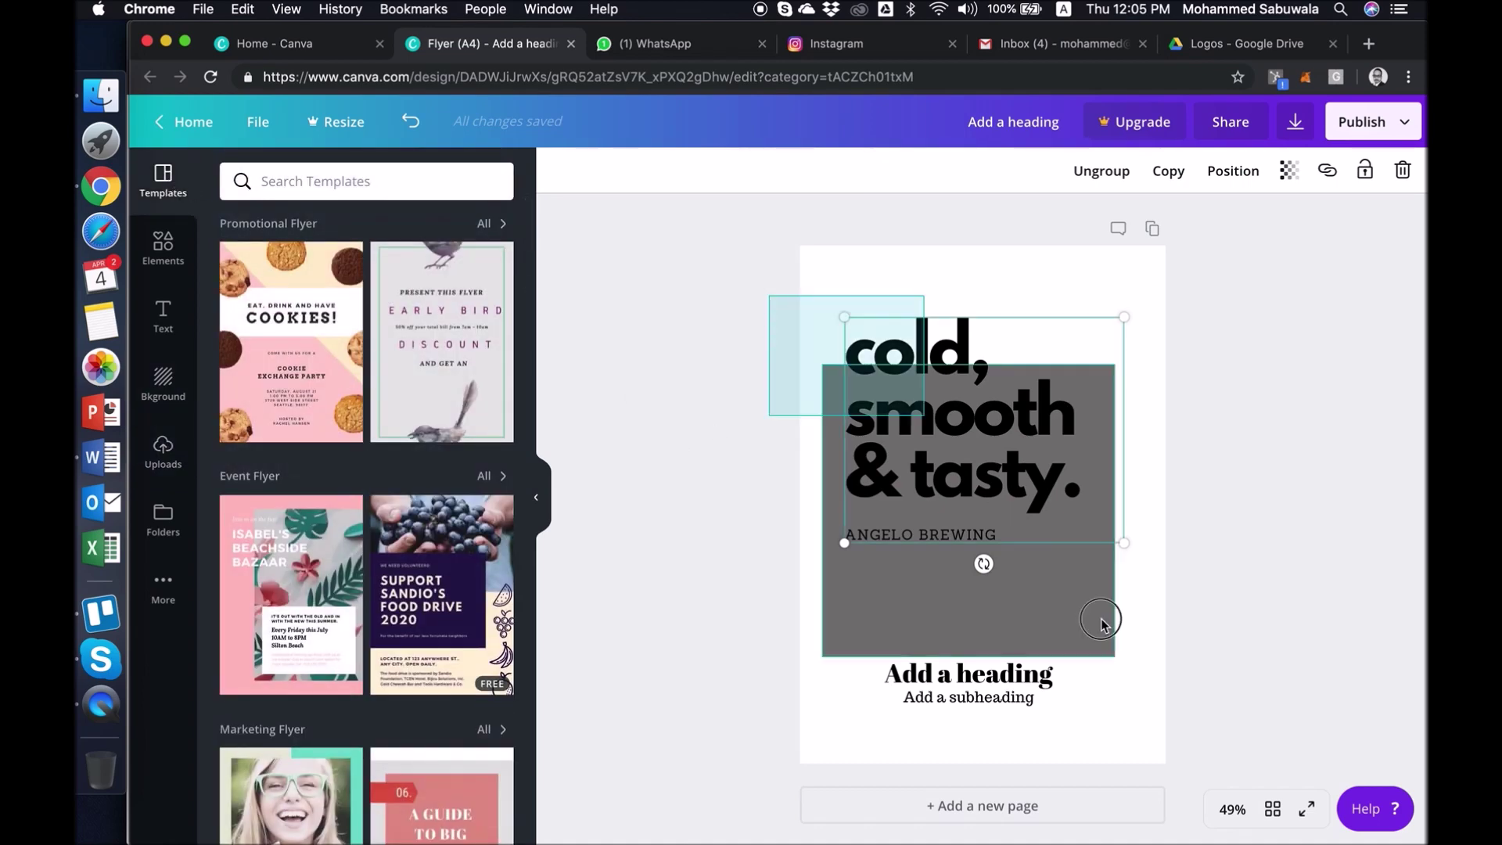
key("Delete")
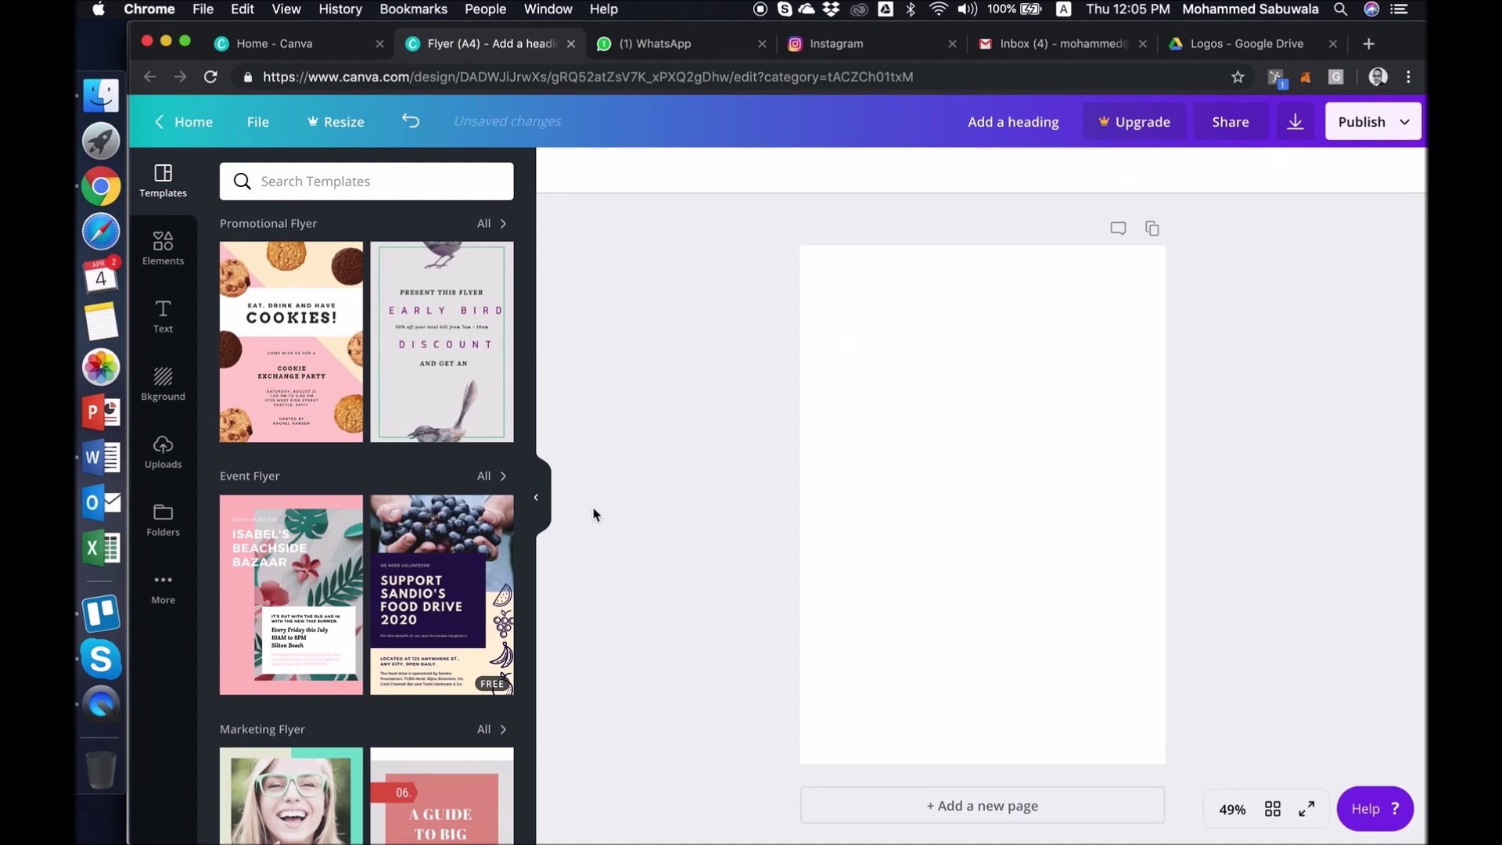
Apply the Flash Sale template from the Sale Flyer templates to the page
scroll(414, 547, "down", 1)
scroll(414, 547, "down", 3)
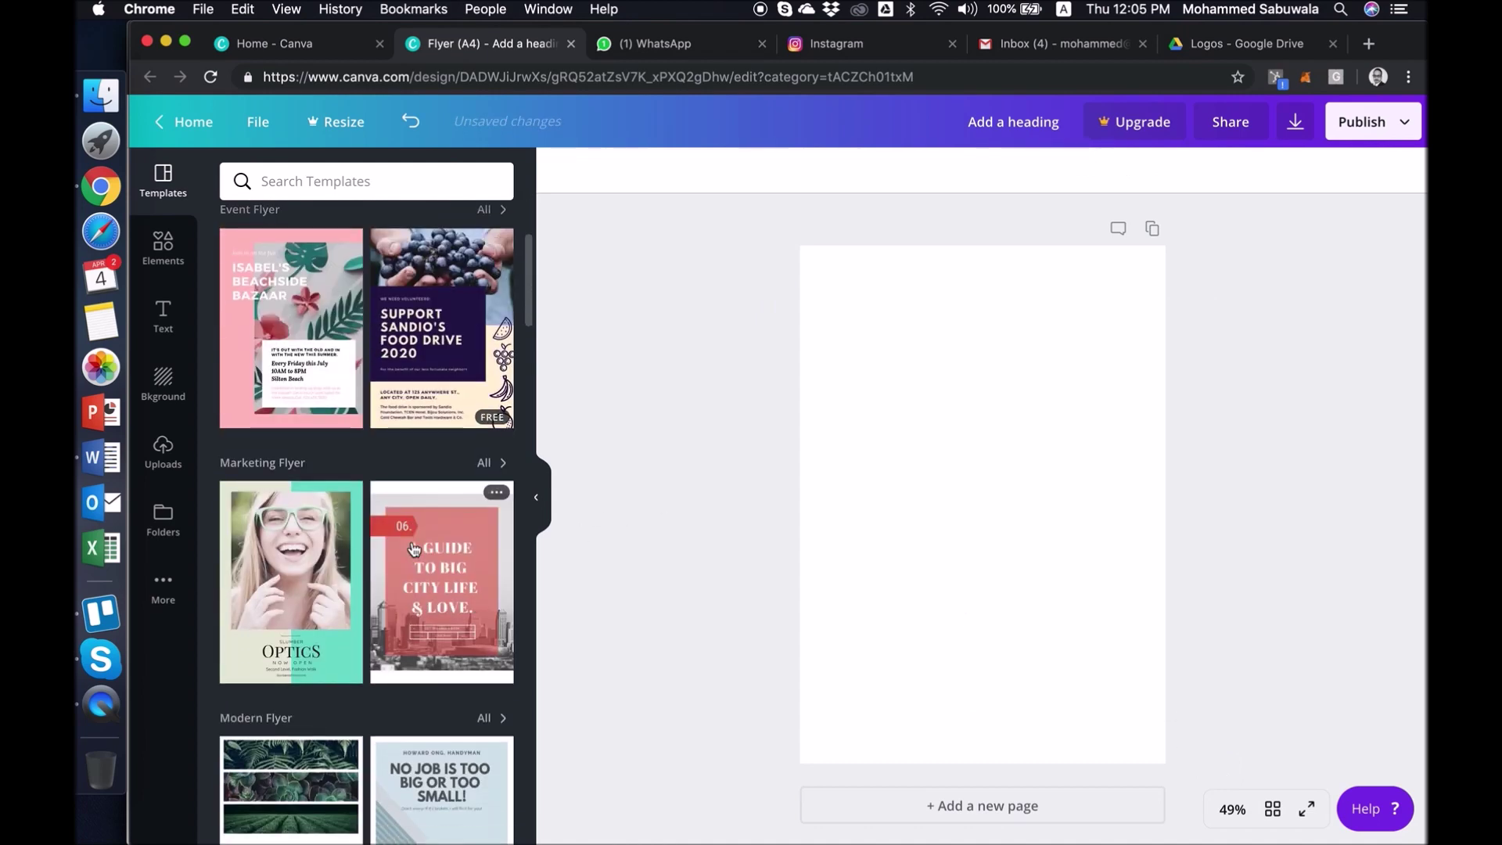
scroll(414, 547, "down", 2)
scroll(414, 547, "down", 1)
scroll(414, 547, "down", 3)
scroll(413, 548, "down", 3)
scroll(414, 547, "down", 2)
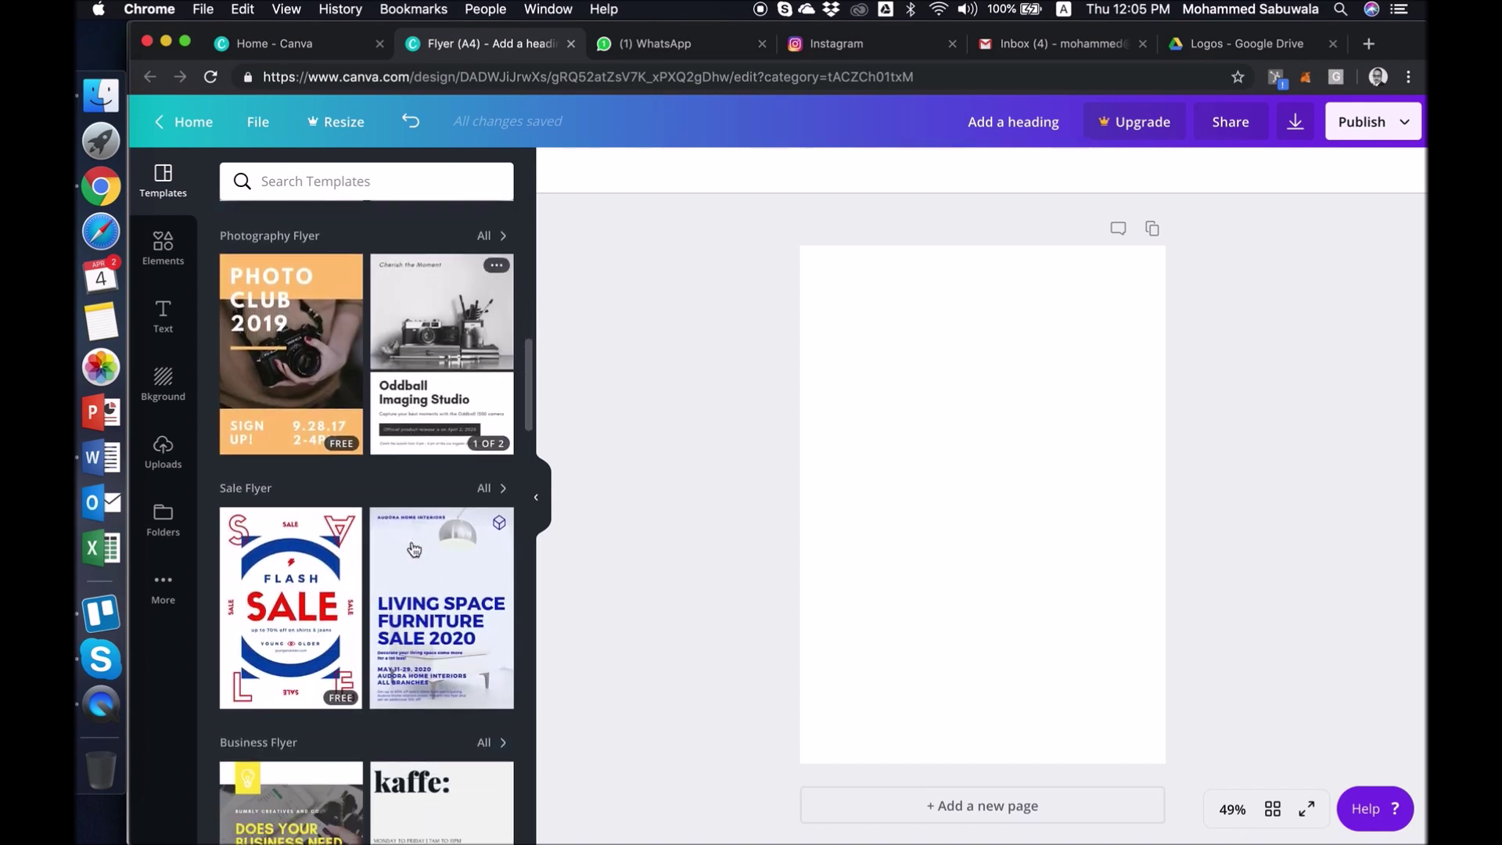
mouse_move(289, 607)
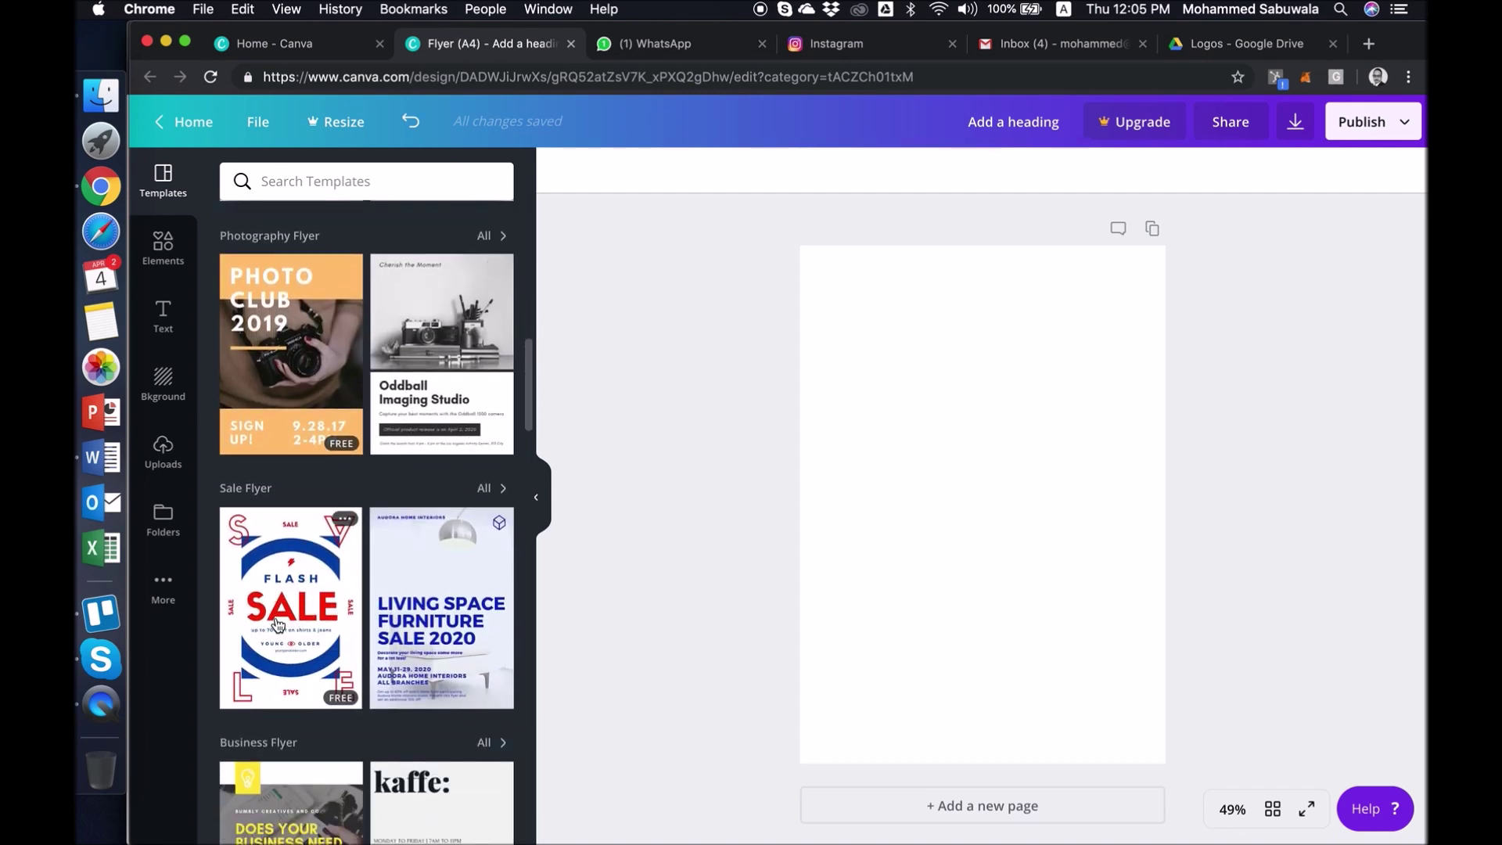
left_click(283, 620)
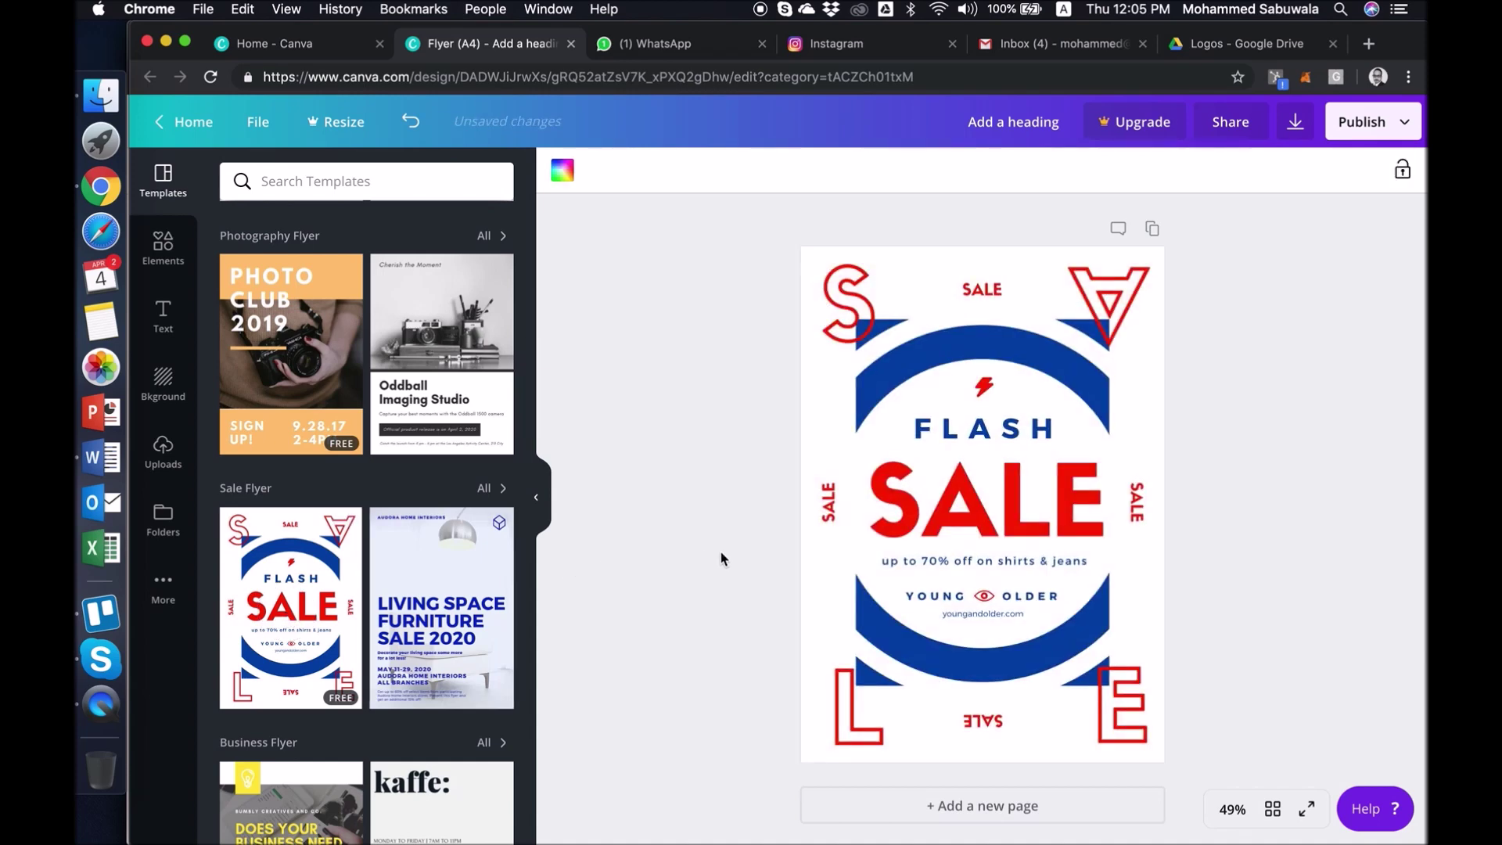
left_click(1017, 346)
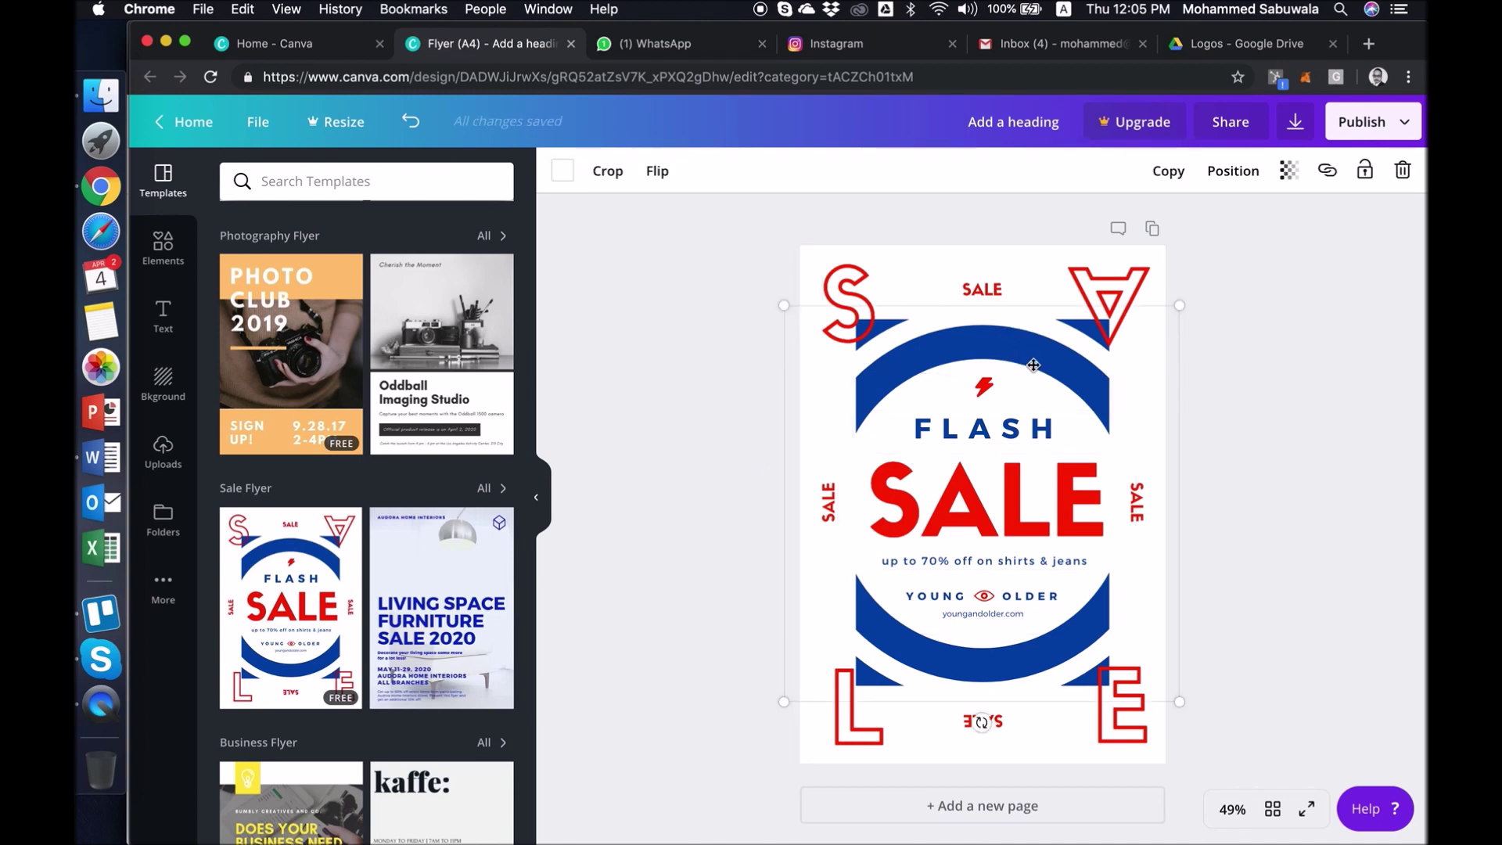
Recolour the circle graphic red, undo it, and place the cursor in the '70%' text
left_click(560, 172)
left_click(338, 238)
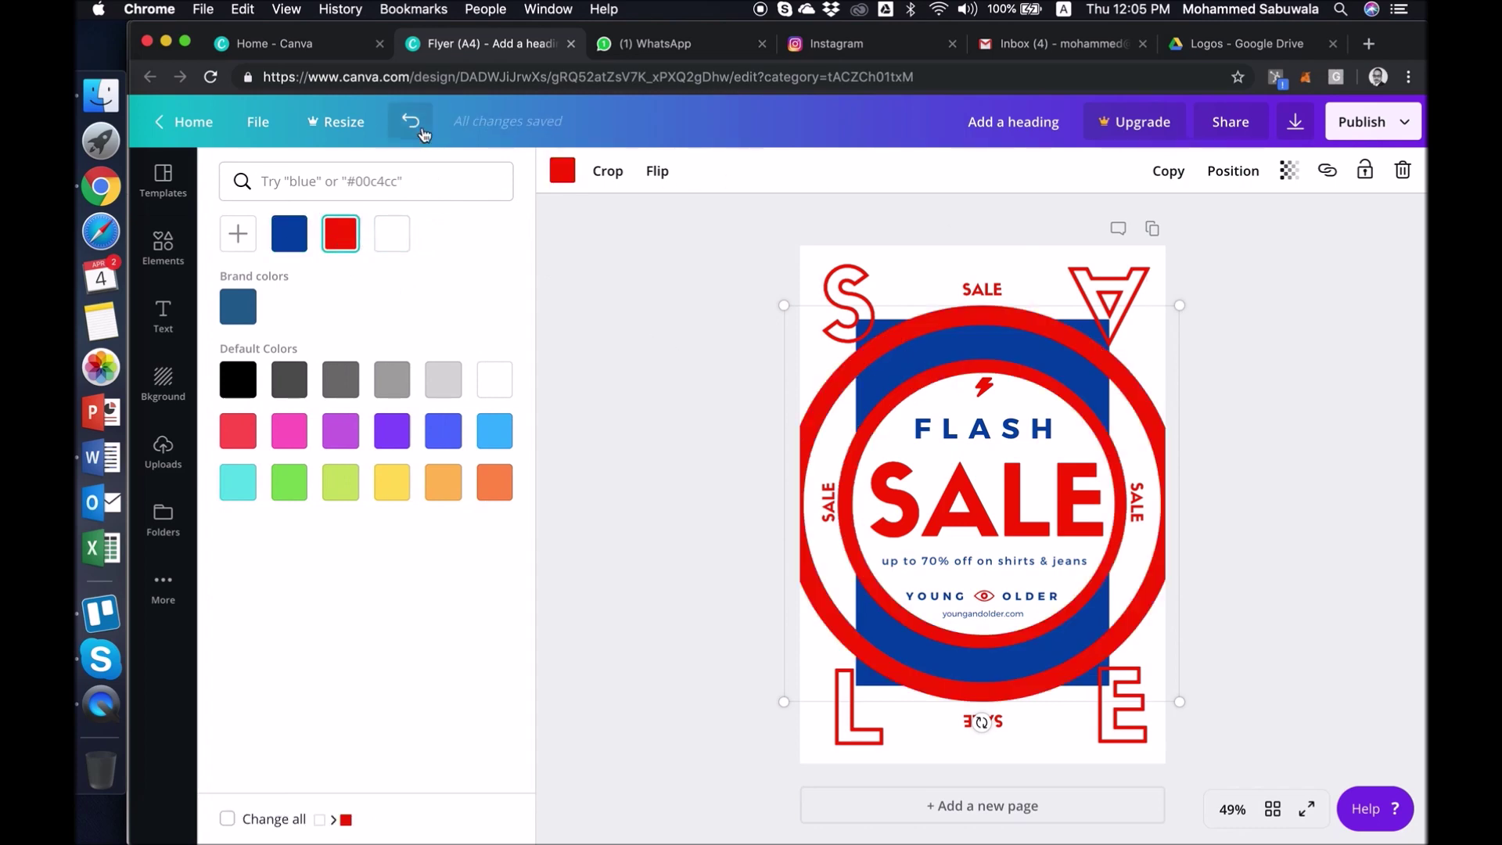
left_click(411, 121)
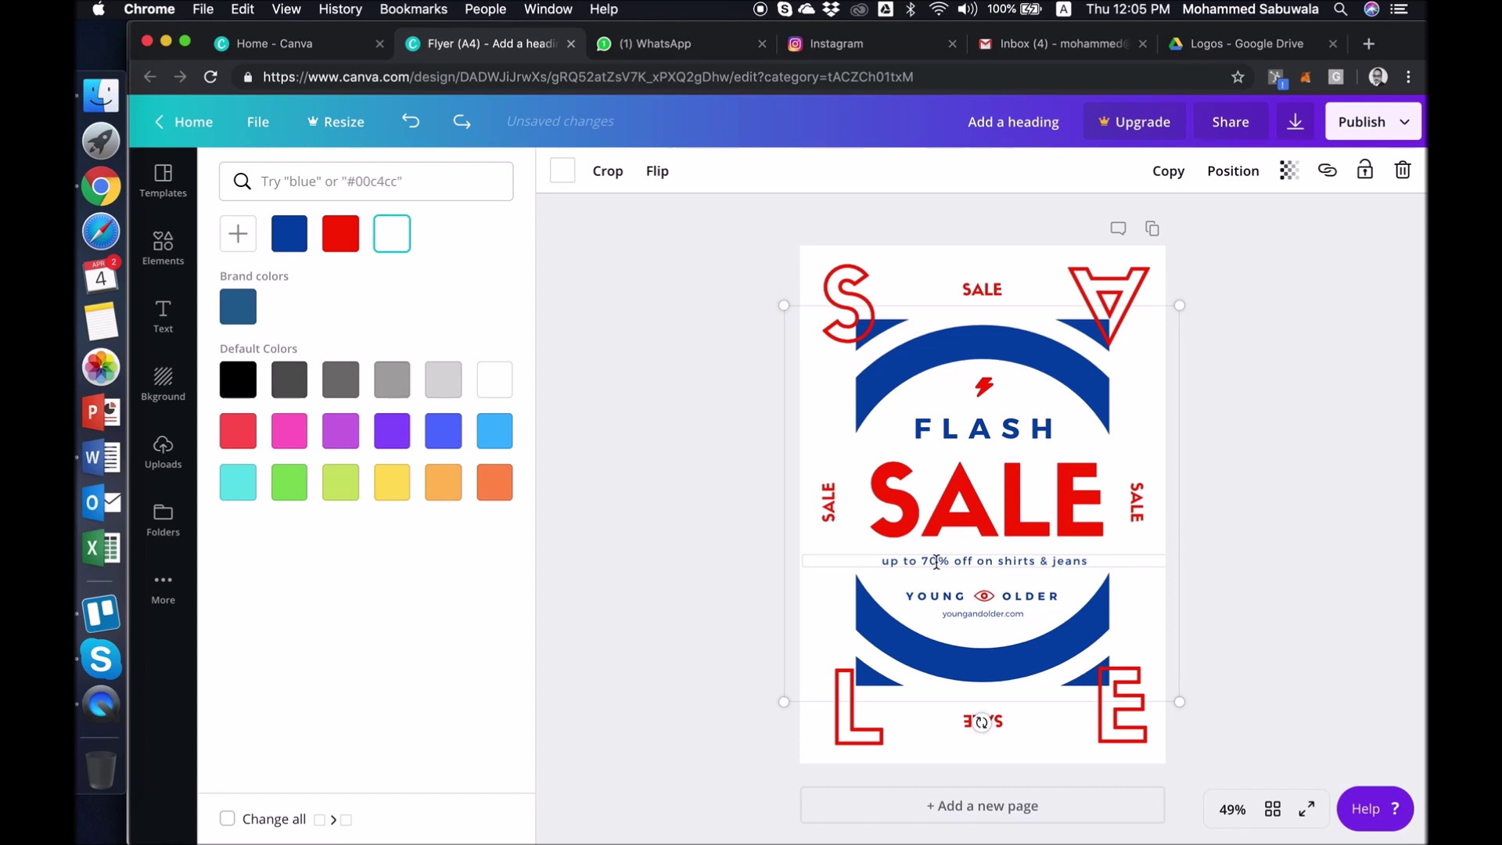
double_click(935, 561)
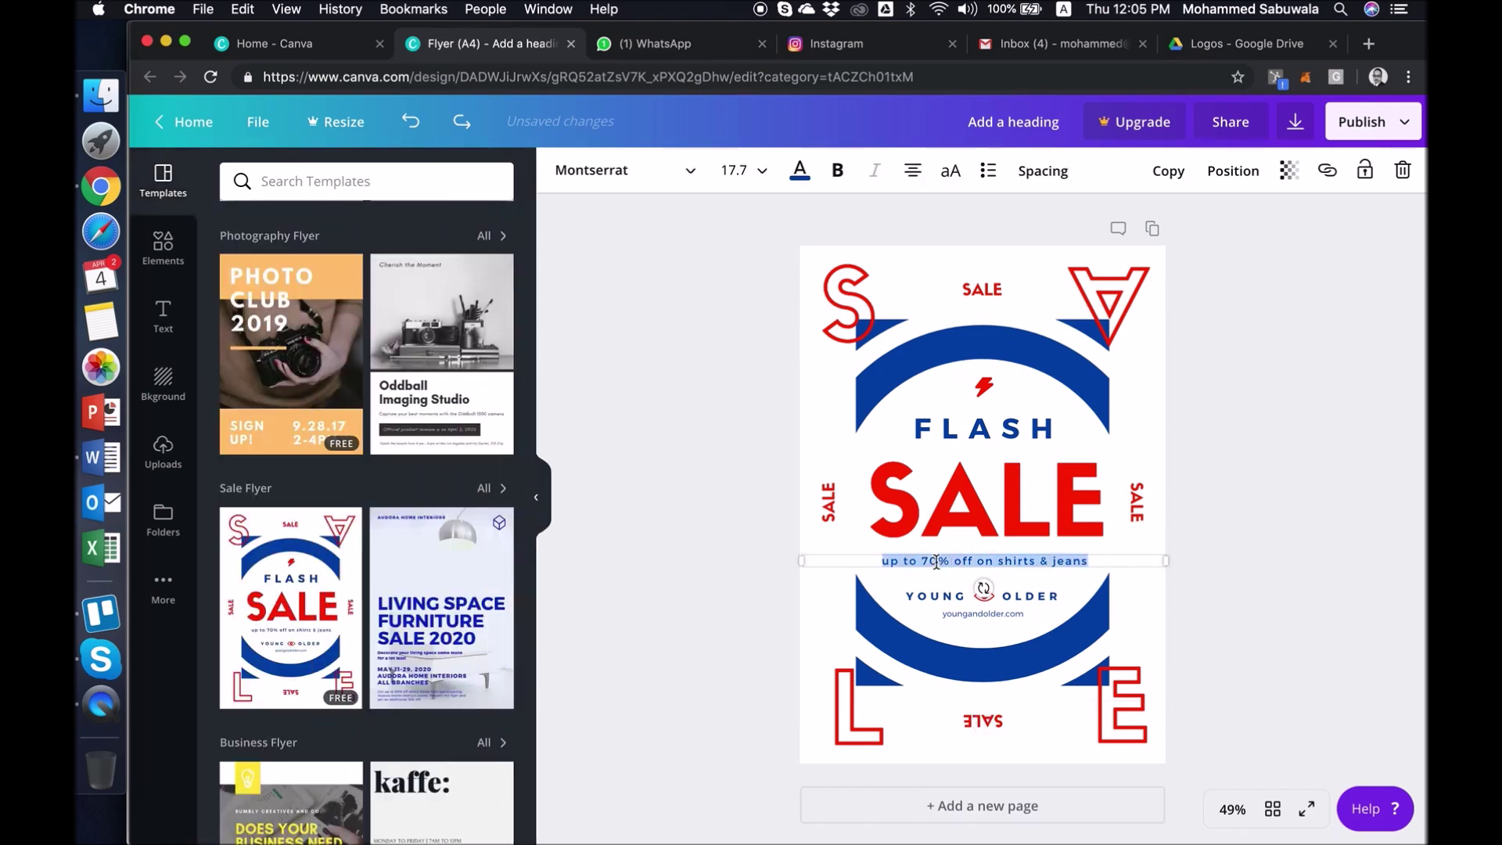
left_click(931, 560)
Replace the 7 in '70%' with 5 and deselect the text
key("BackSpace")
type("5")
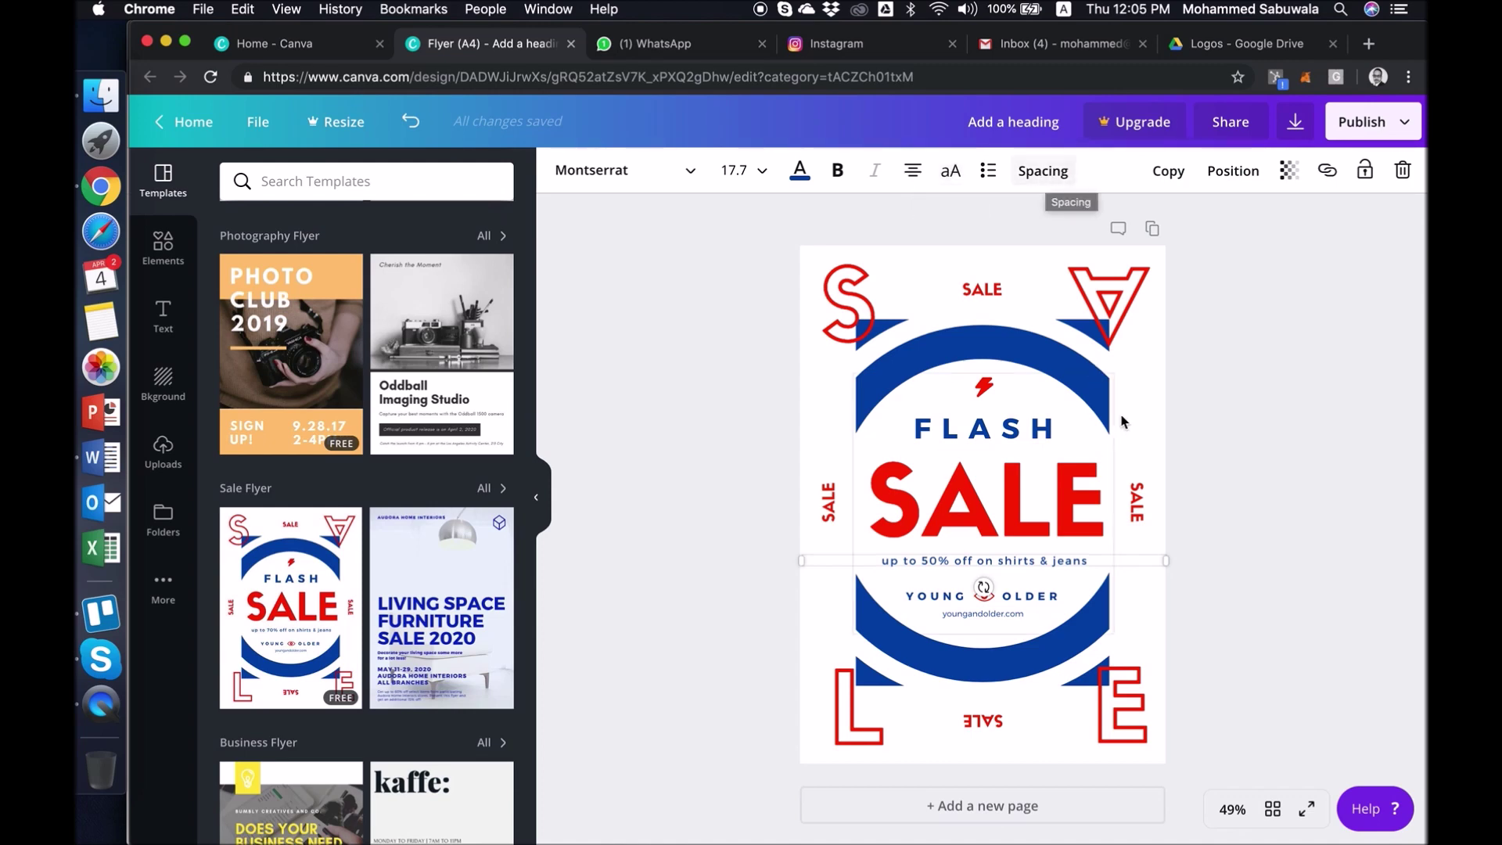
left_click(1223, 447)
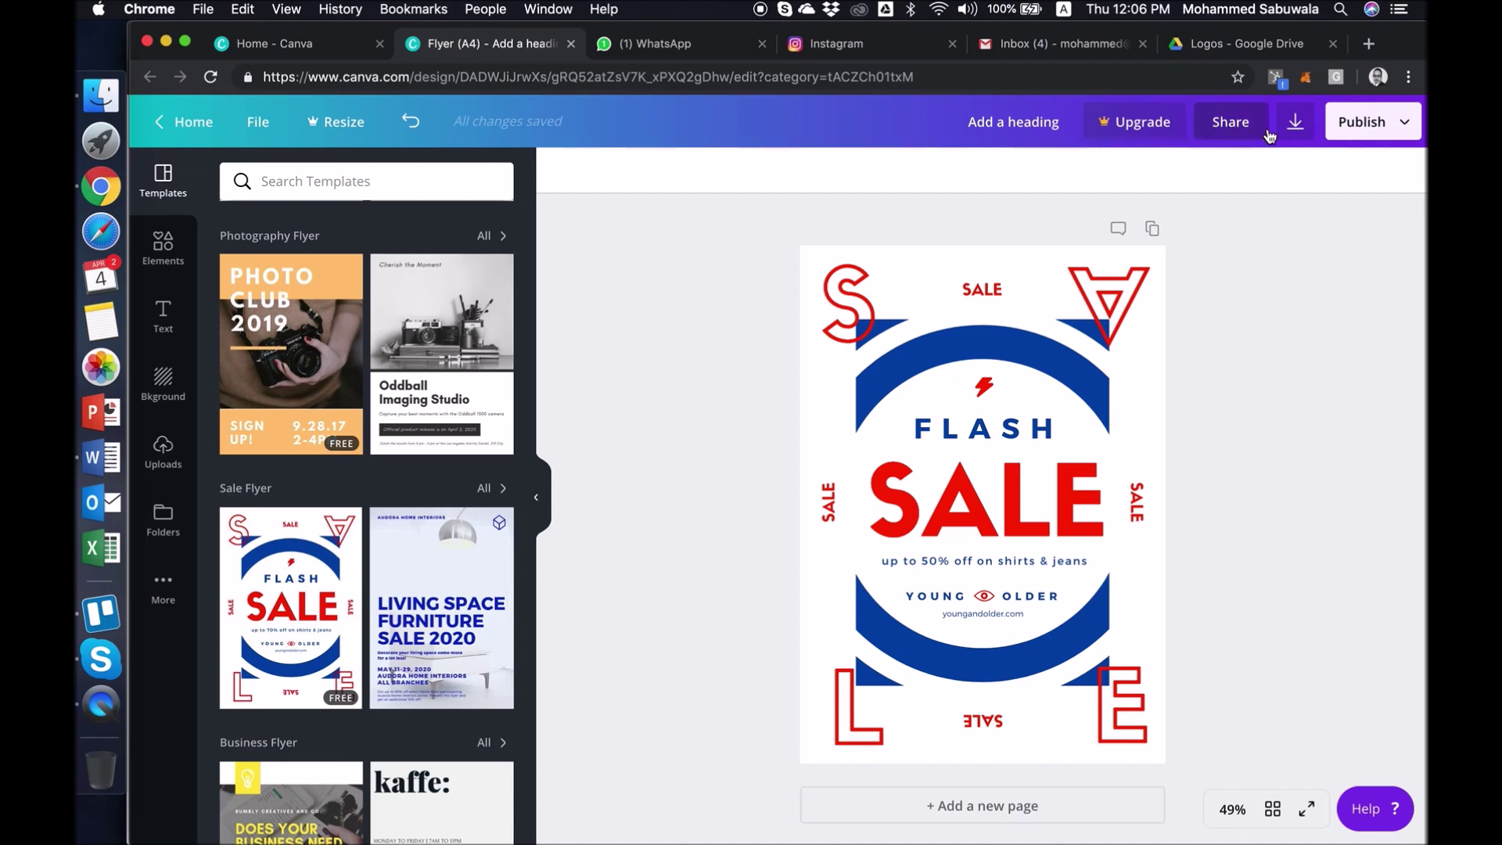
left_click(1392, 125)
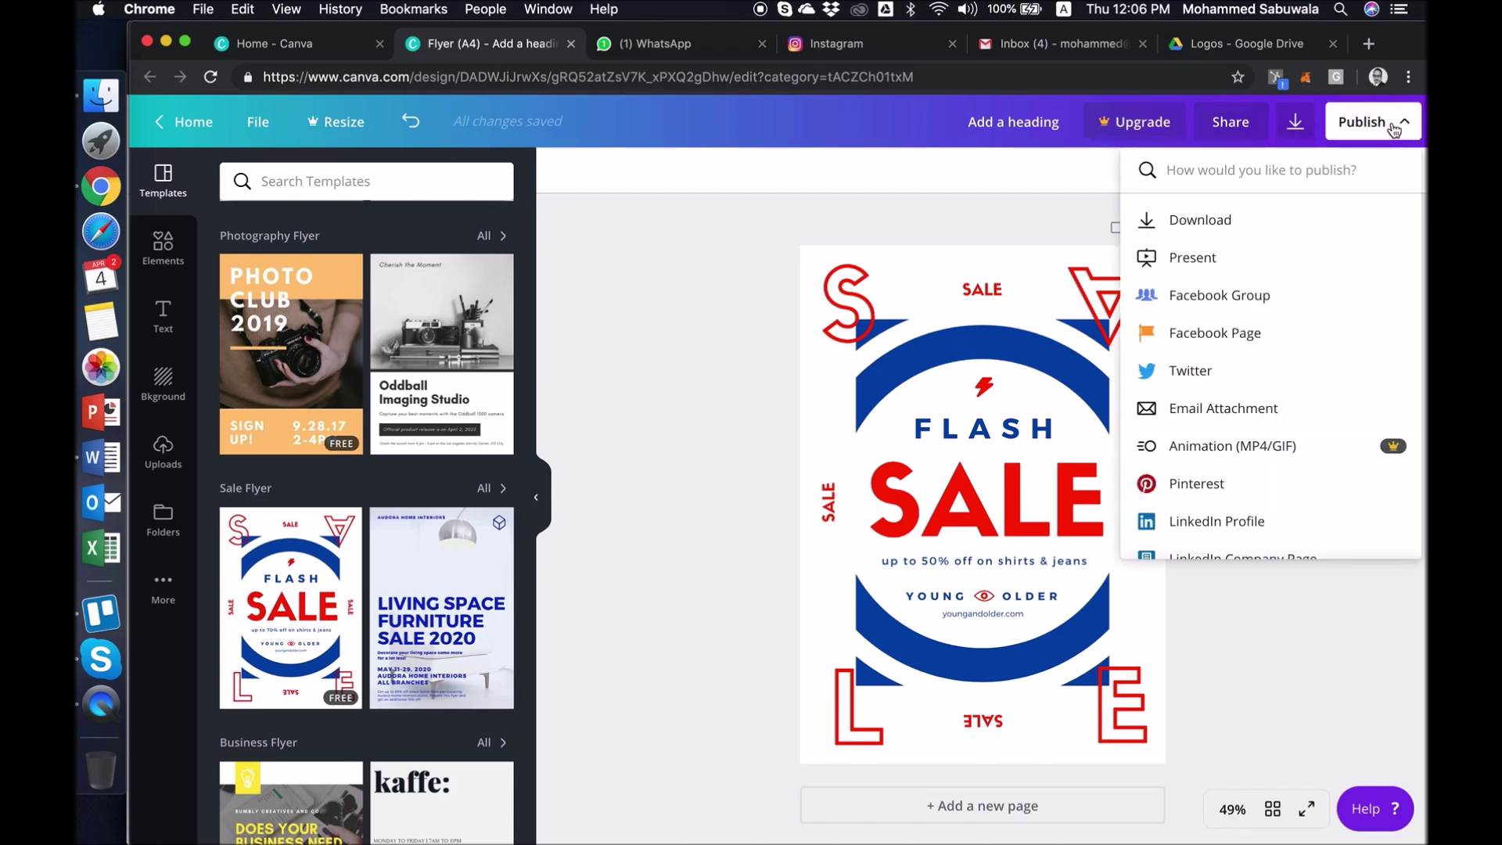
left_click(1393, 126)
left_click(1295, 122)
left_click(1283, 254)
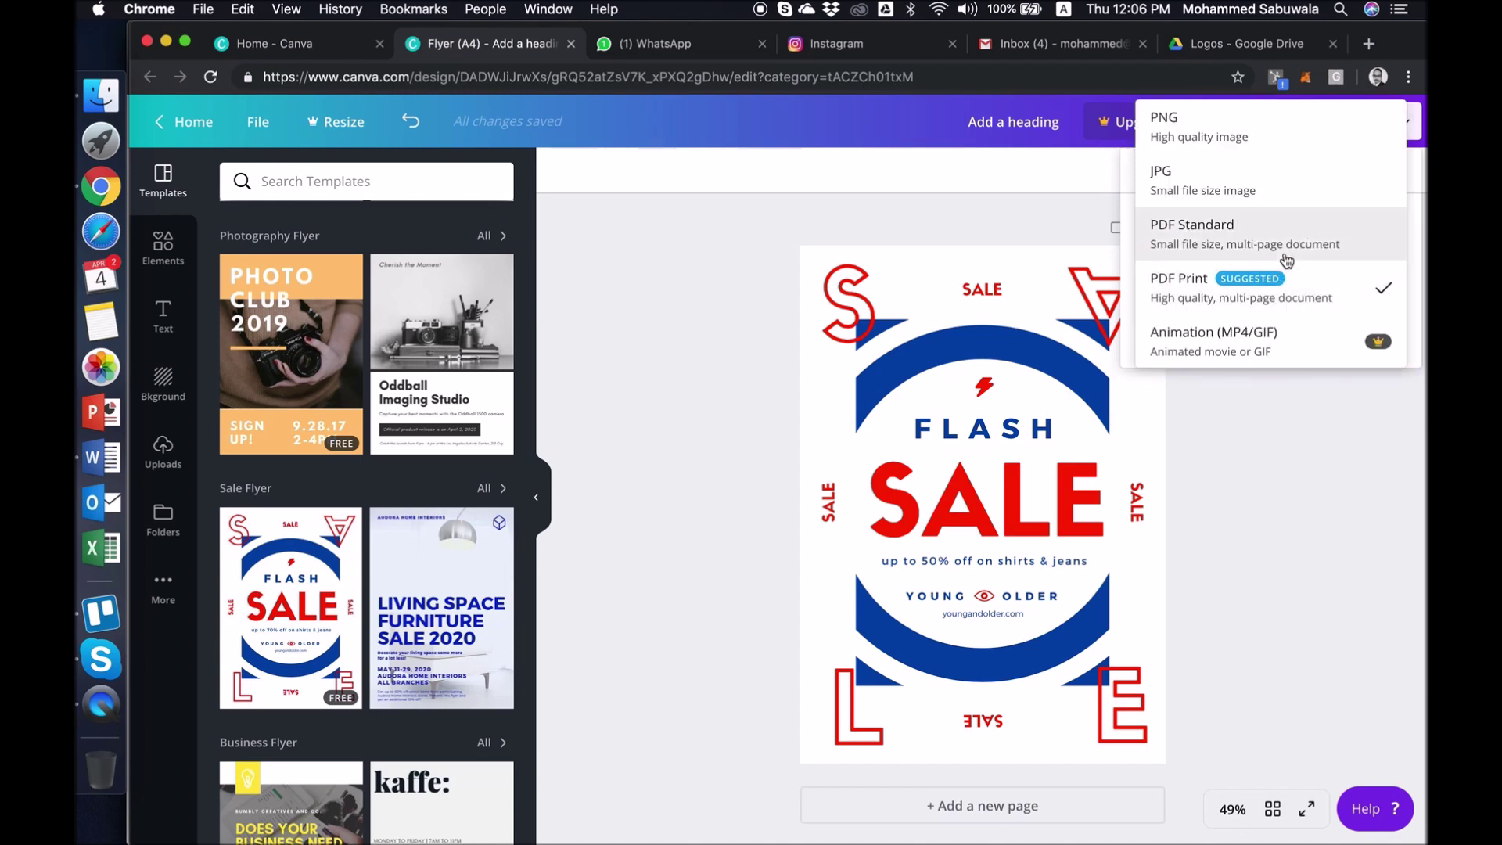
left_click(1258, 440)
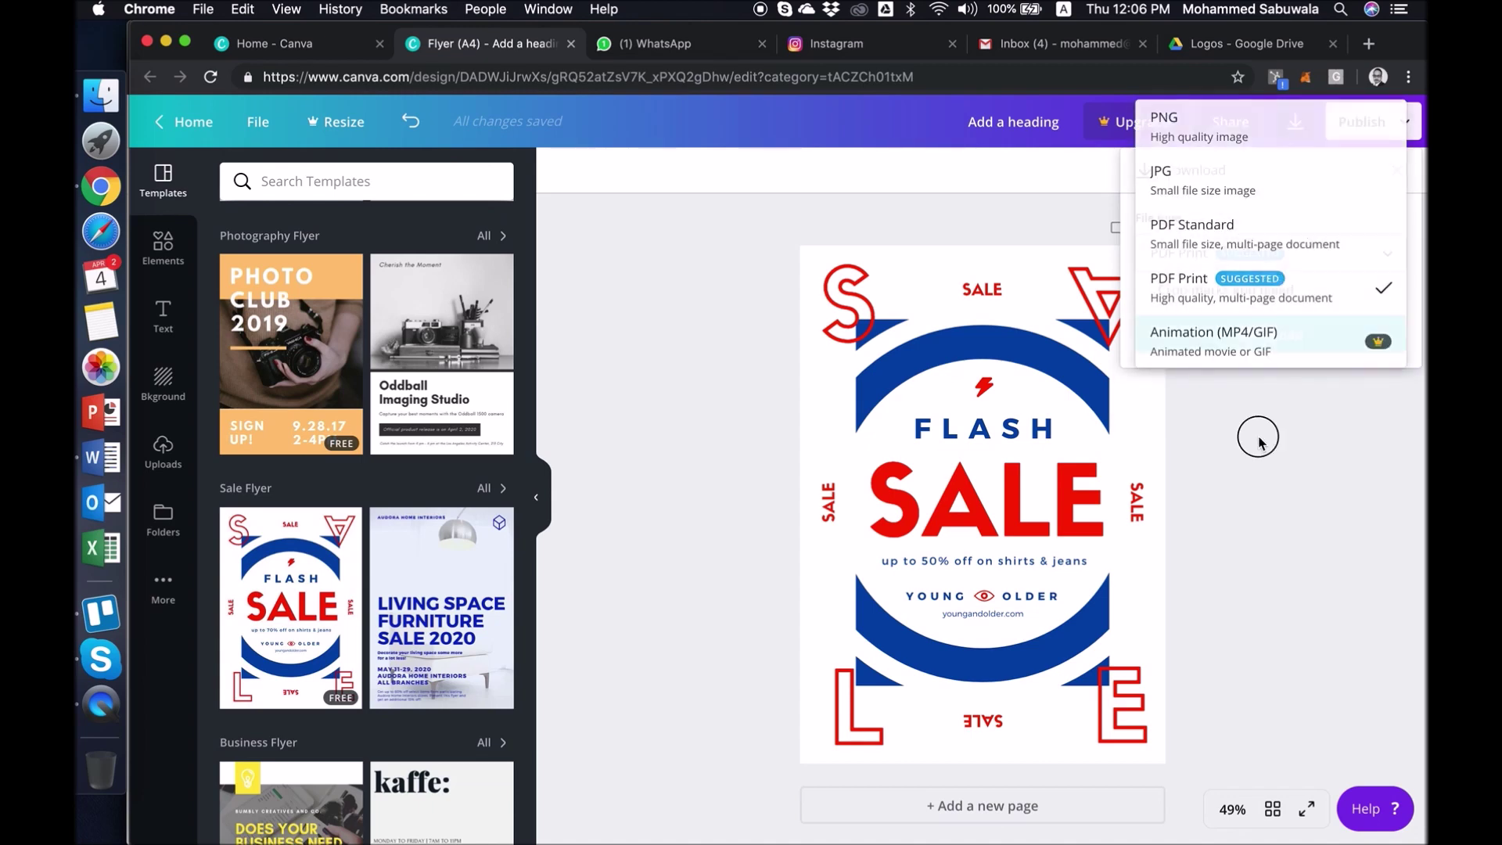
left_click(1404, 129)
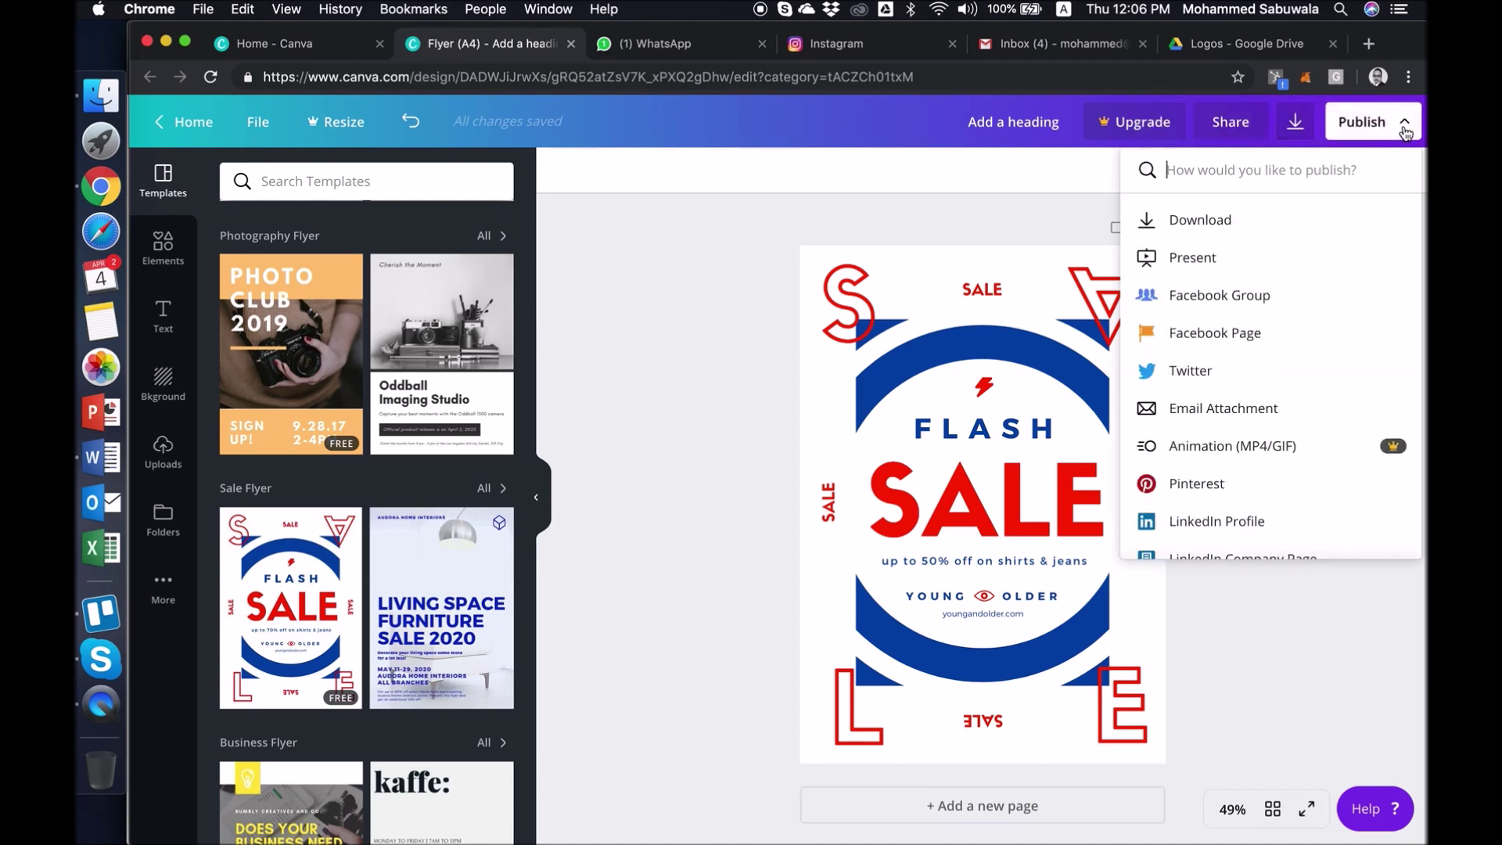
scroll(1272, 338, "down", 2)
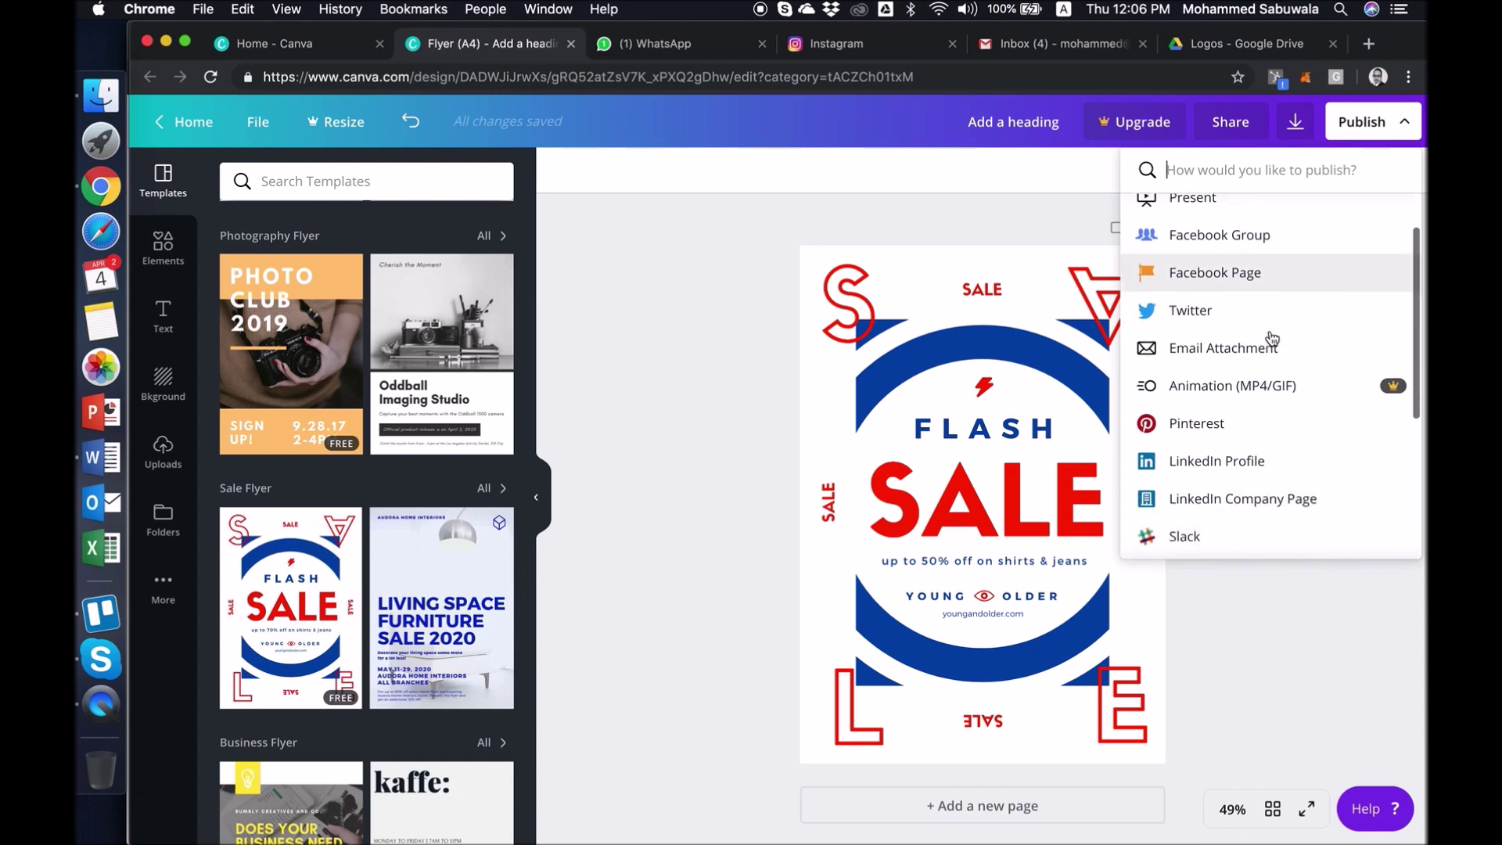
scroll(1272, 338, "down", 2)
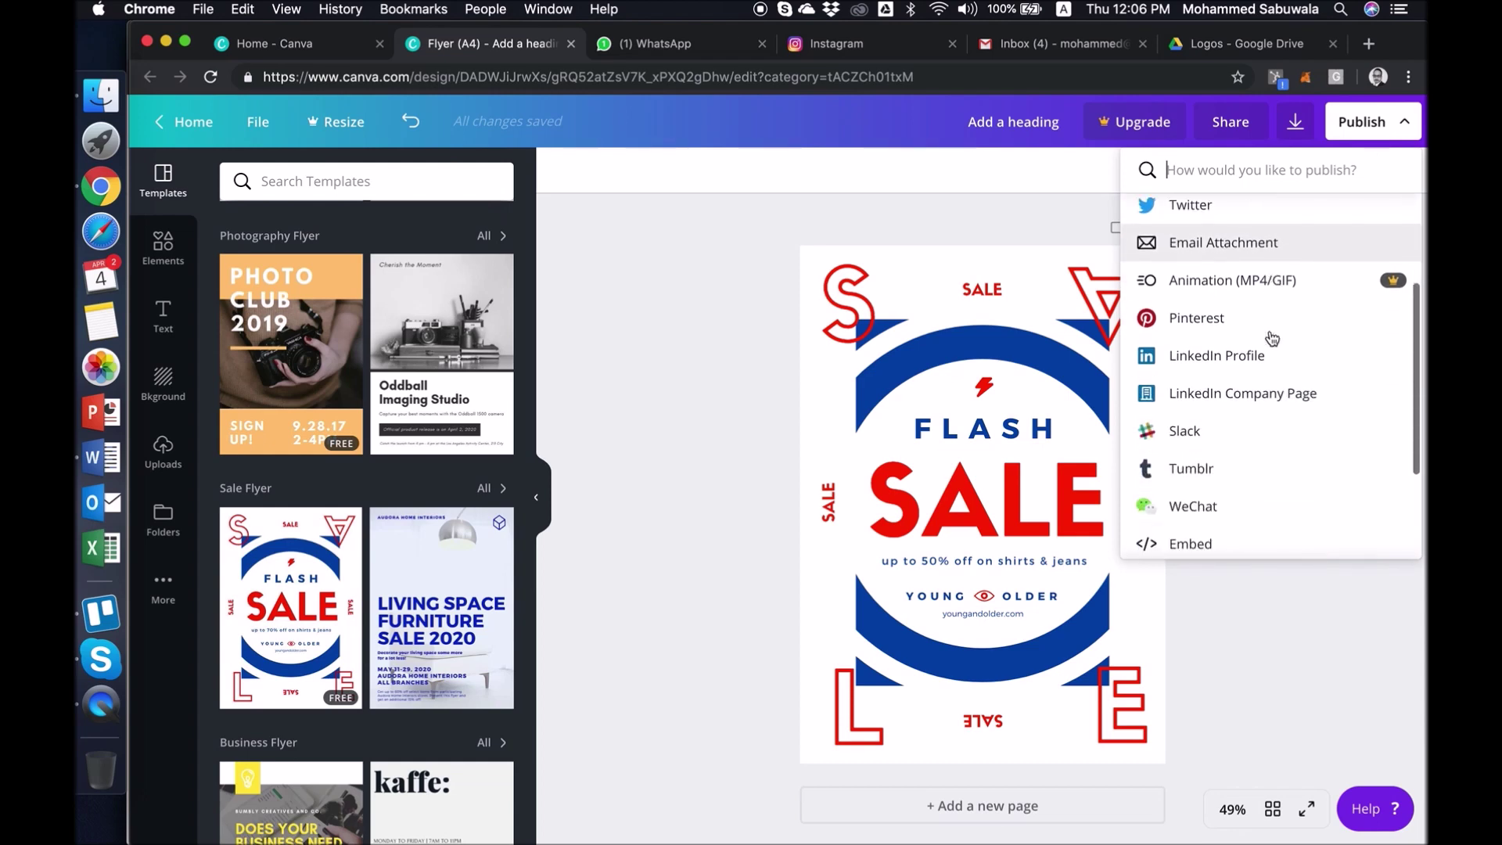
left_click(1406, 125)
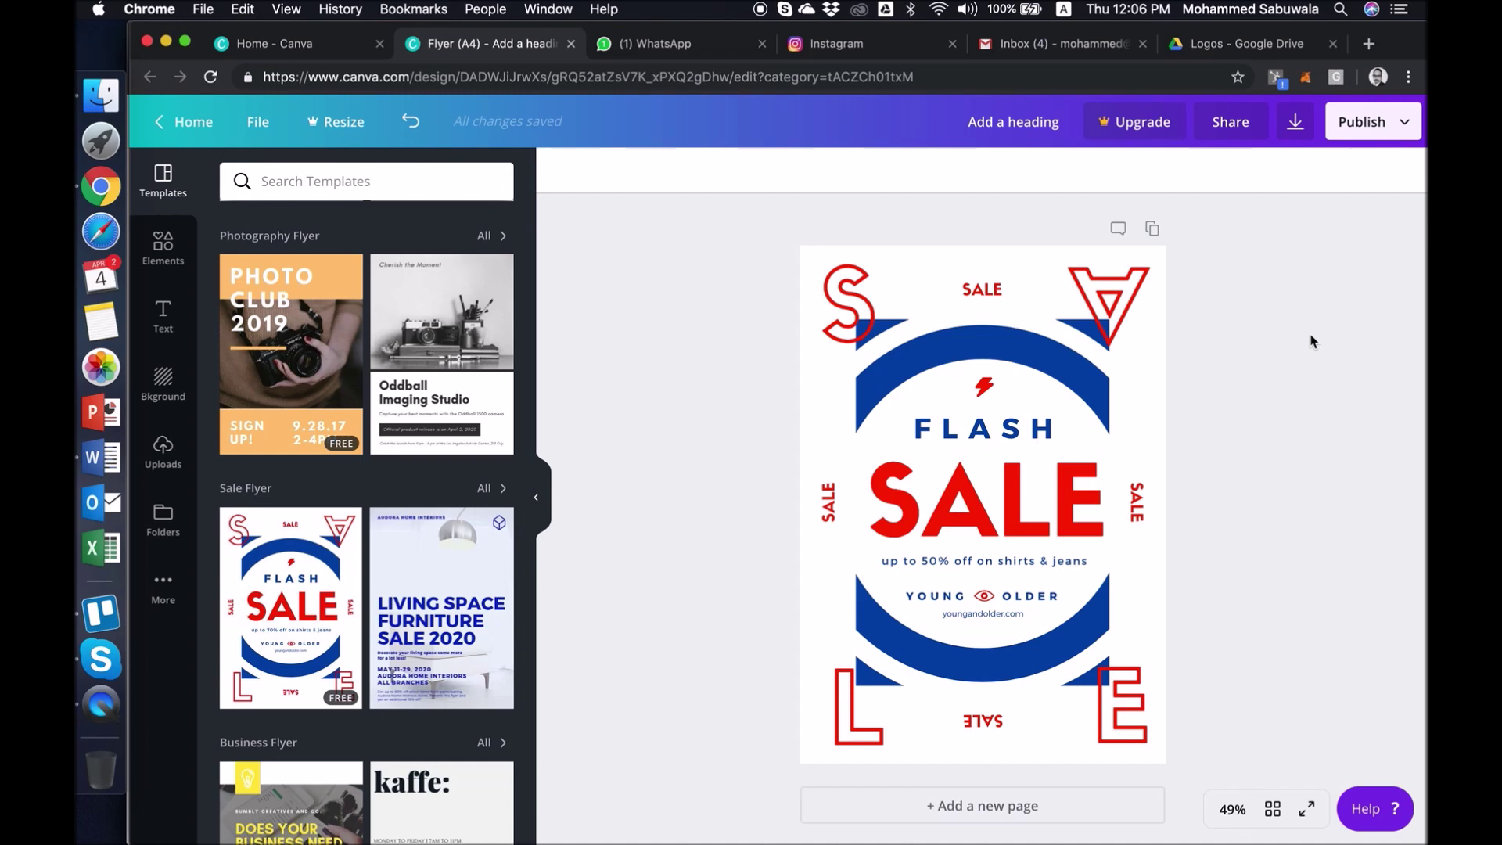